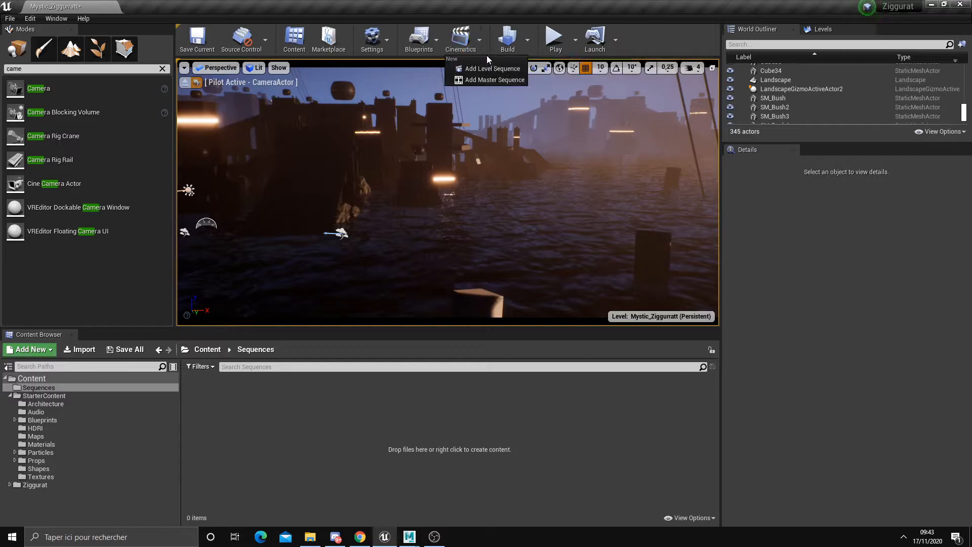
Create a level sequence named P001 in the Sequences folder.
left_click(493, 69)
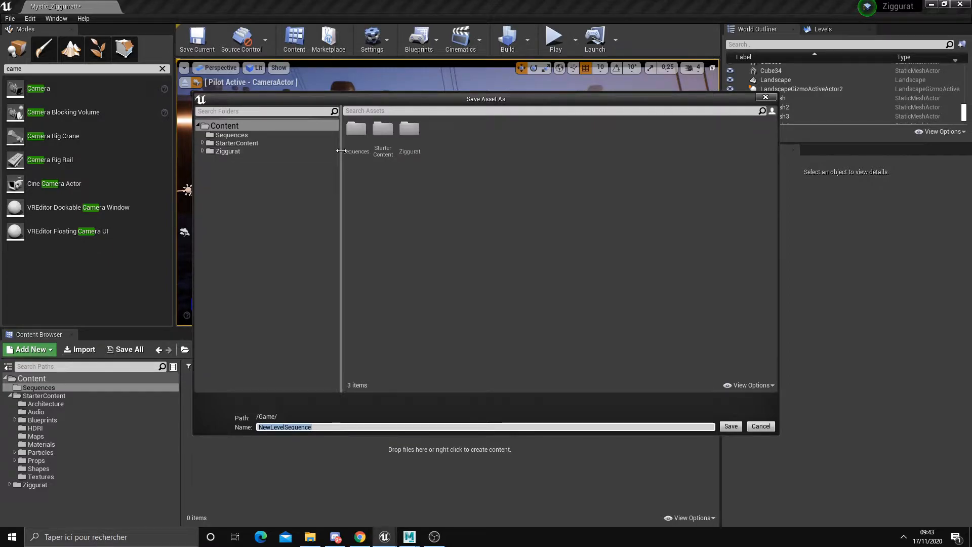
double_click(358, 130)
left_click(350, 428)
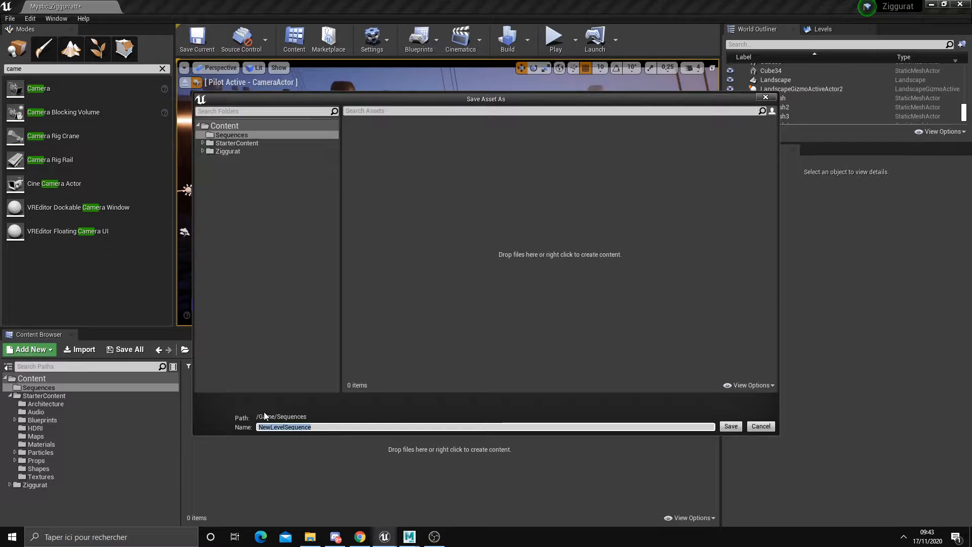
type("P001")
left_click(730, 426)
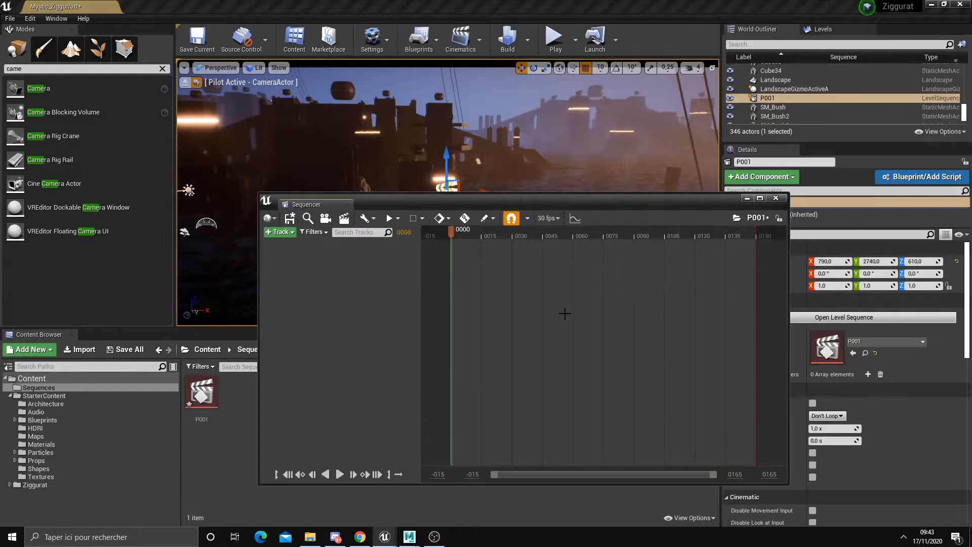
Maximize the Sequencer window and set the end of the timeline's view range to frame 400.
left_click_drag(457, 200, 435, 128)
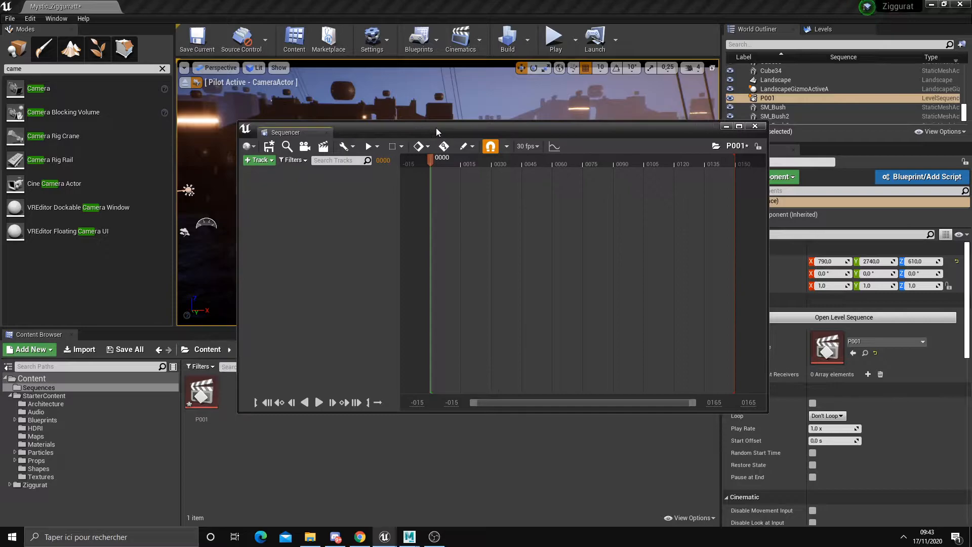
left_click_drag(596, 129, 577, 3)
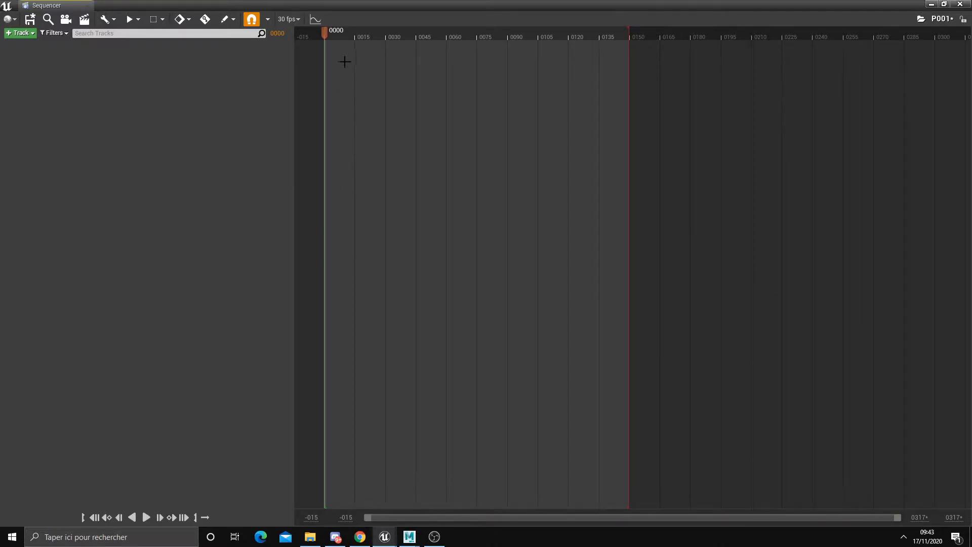
left_click_drag(336, 30, 326, 53)
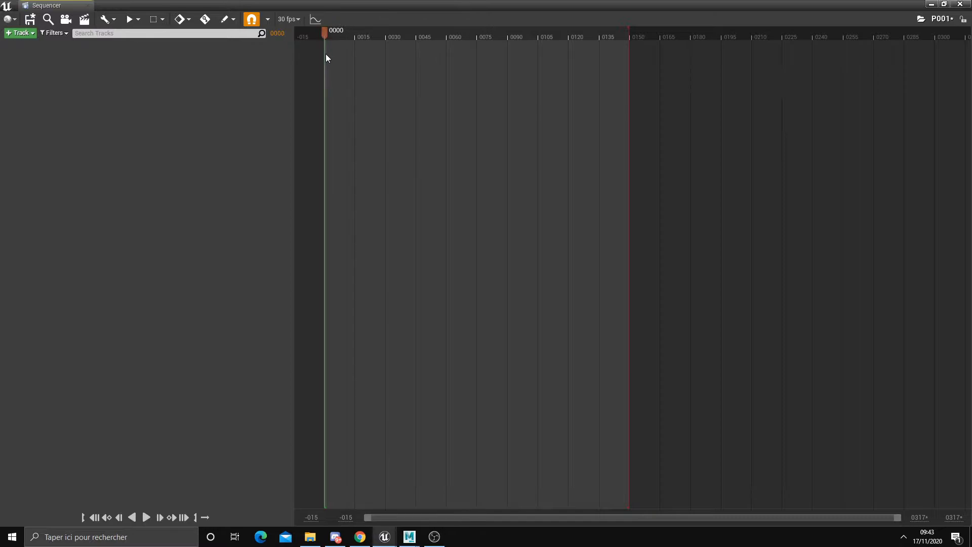
left_click(920, 517)
type("40")
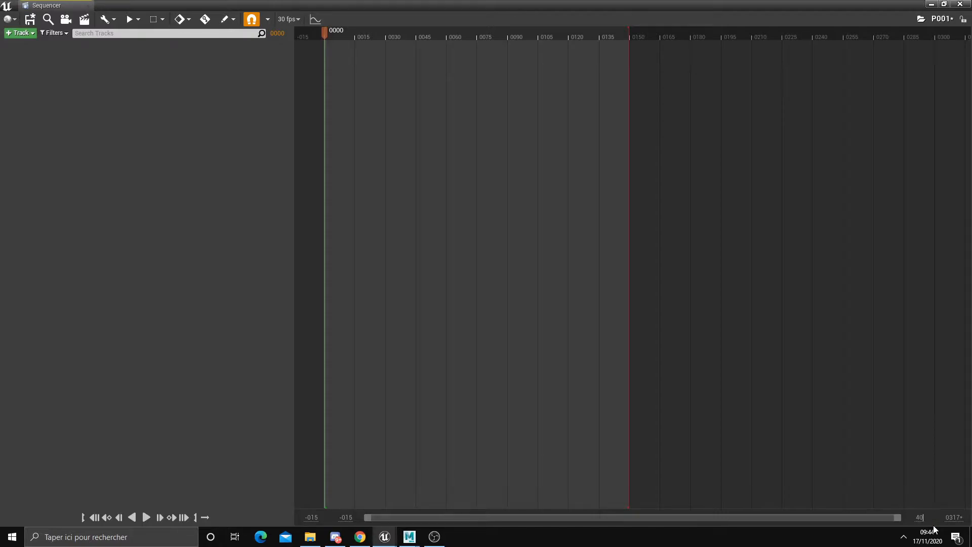
type("0")
key("Return")
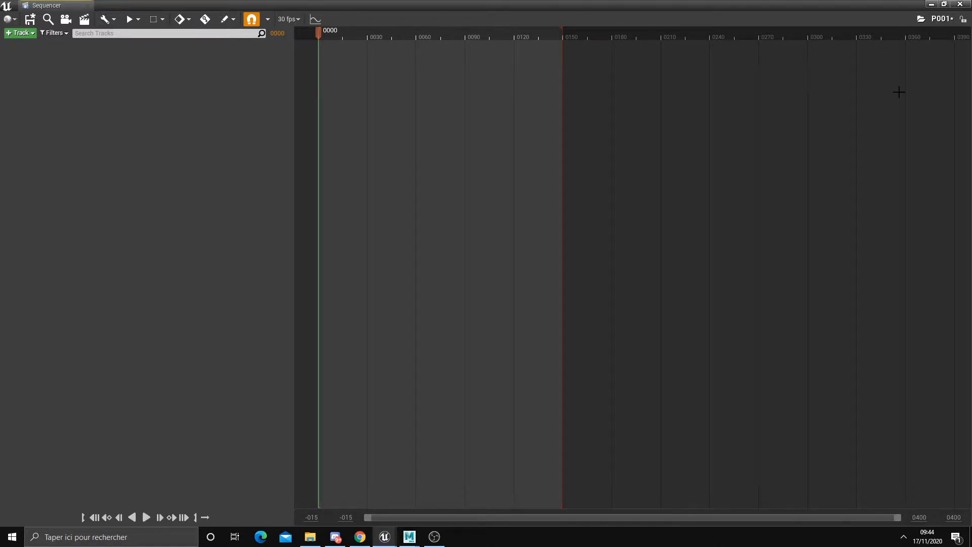
Extend the sequence's playback end to about frame 390 and choose a 30 fps display rate.
left_click_drag(563, 38, 956, 71)
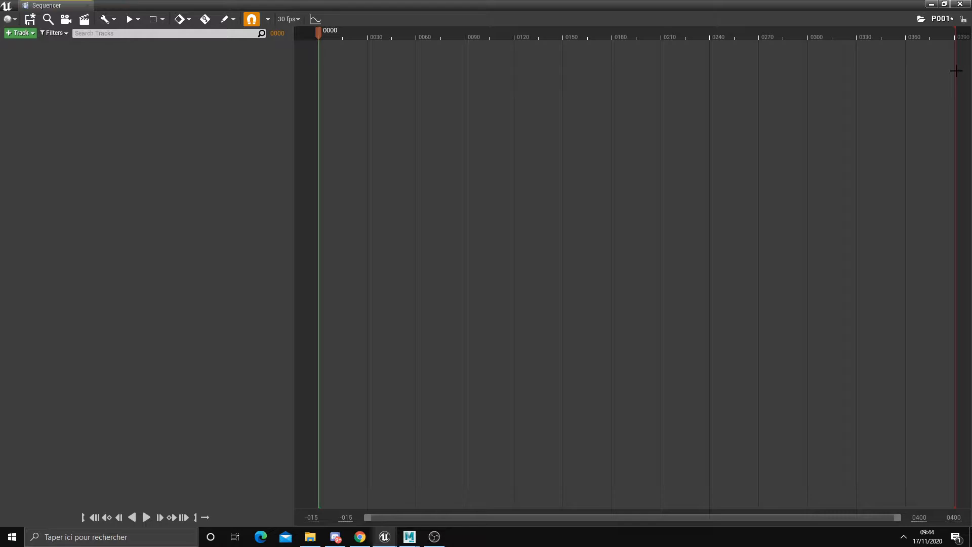
left_click(287, 20)
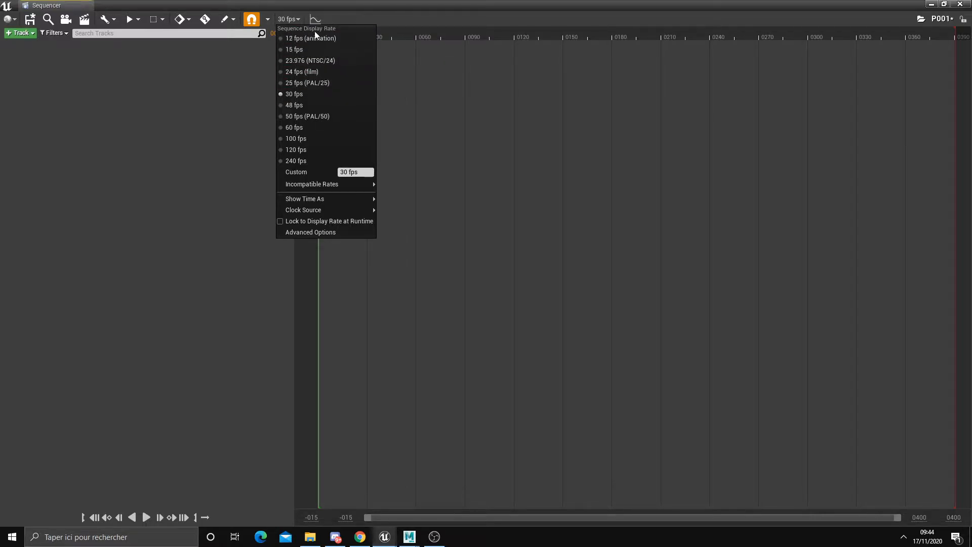
left_click(305, 93)
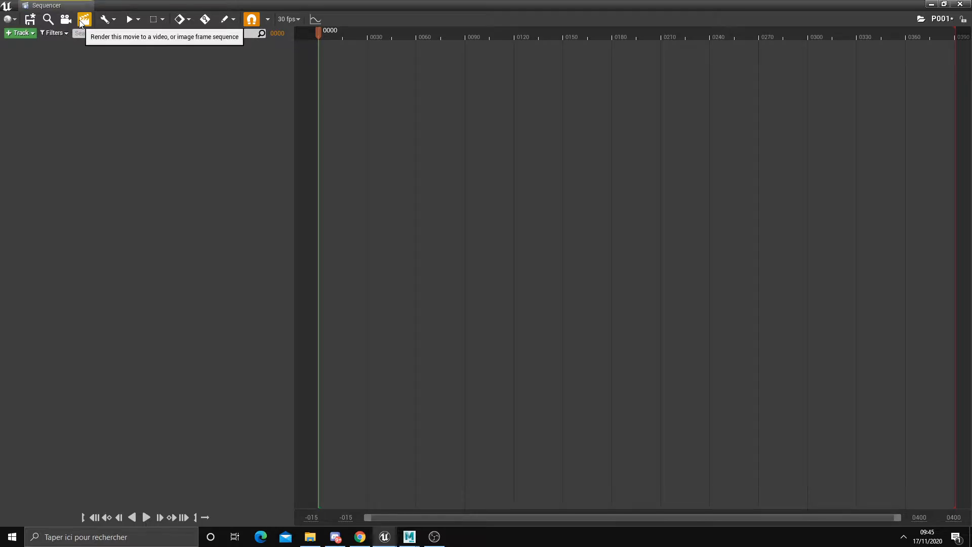
Examine the sequence's Render Movie Settings, including the expanded Animation options, and close them.
left_click(85, 20)
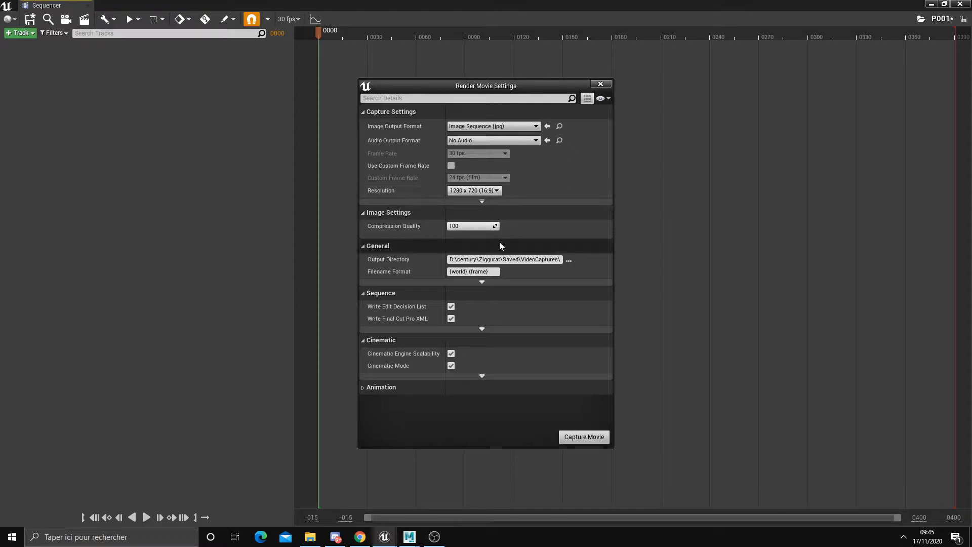
left_click(369, 388)
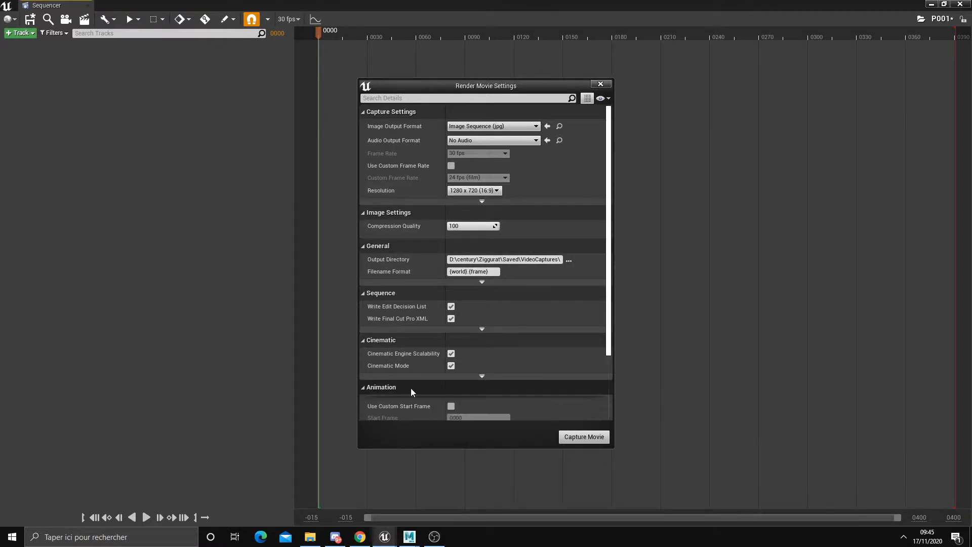
scroll(470, 384, "down", 3)
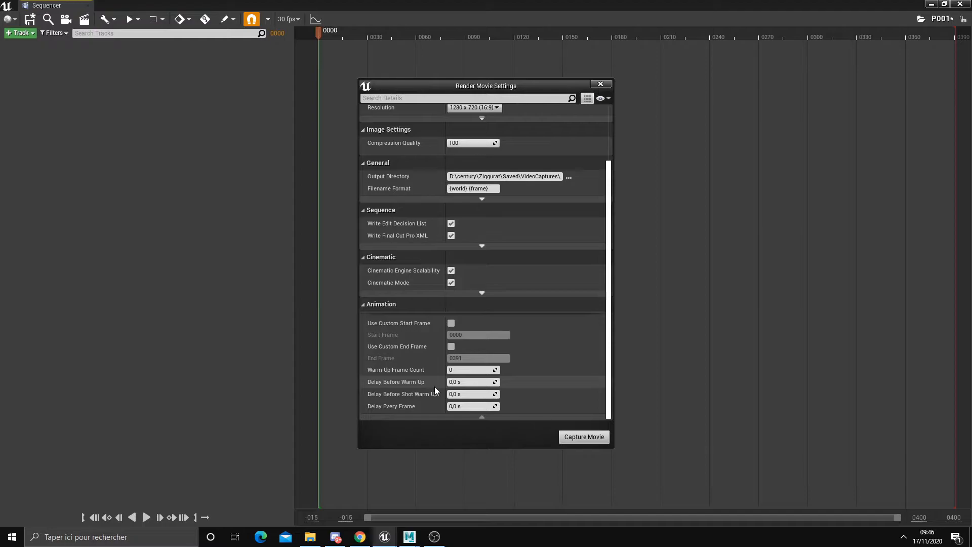
left_click(600, 83)
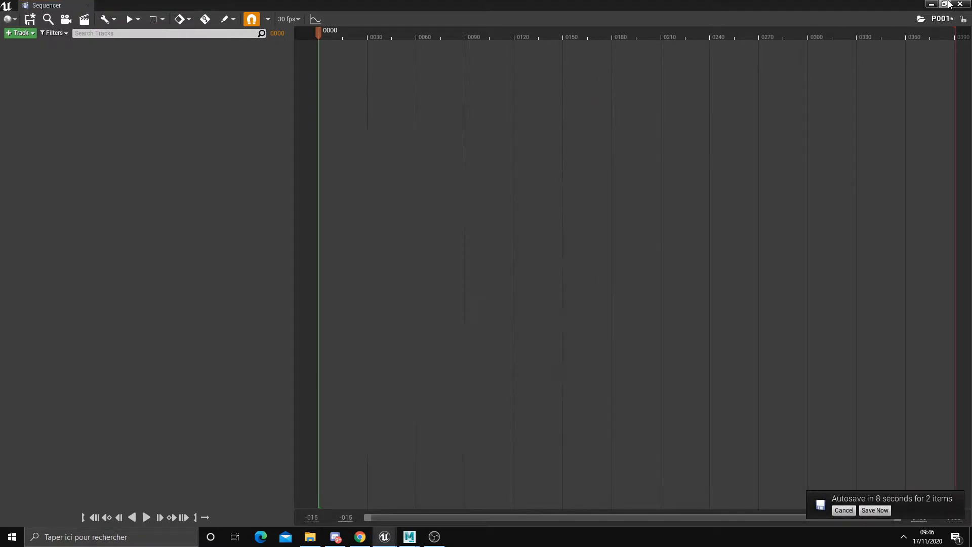
Preview the level viewport in the Path Tracing view mode and return it to Lit.
left_click(956, 4)
left_click(222, 67)
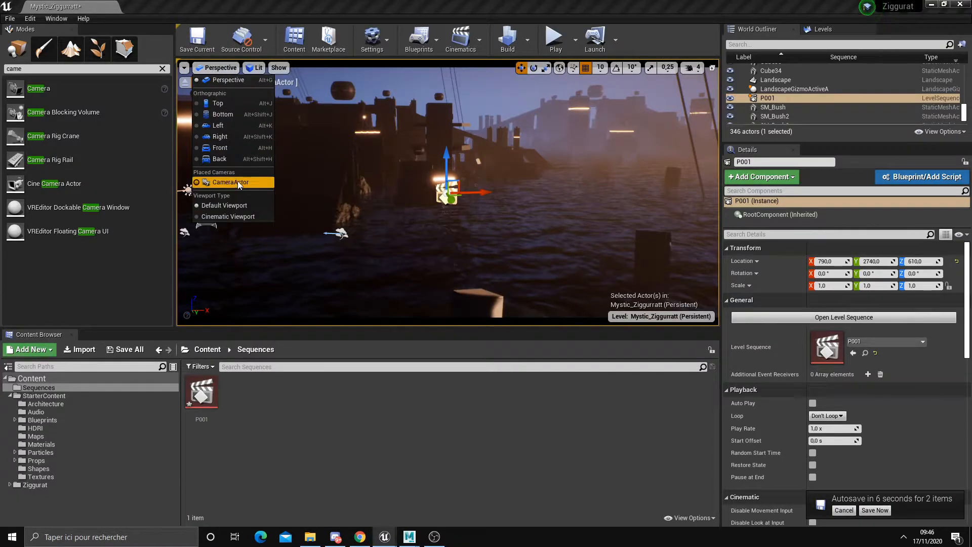
left_click(278, 67)
left_click(255, 67)
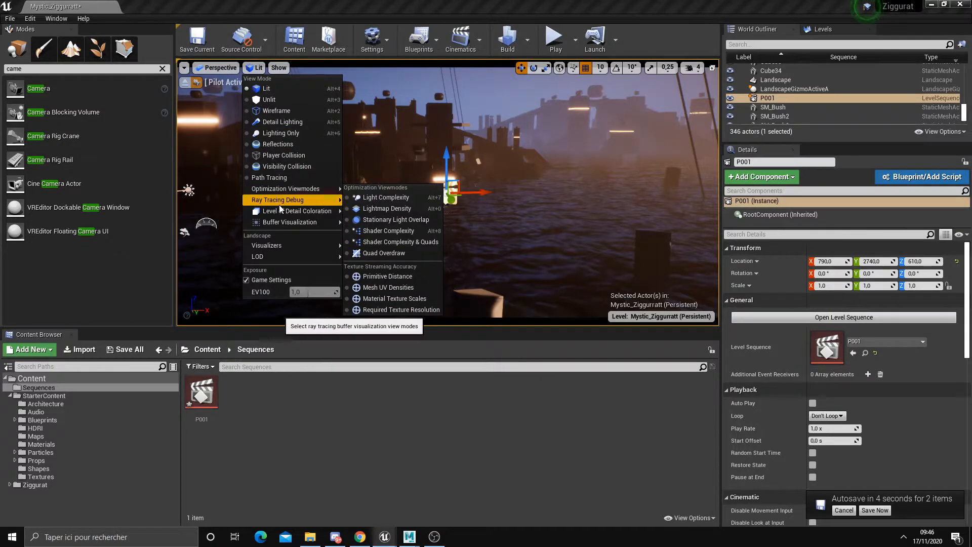
left_click(278, 177)
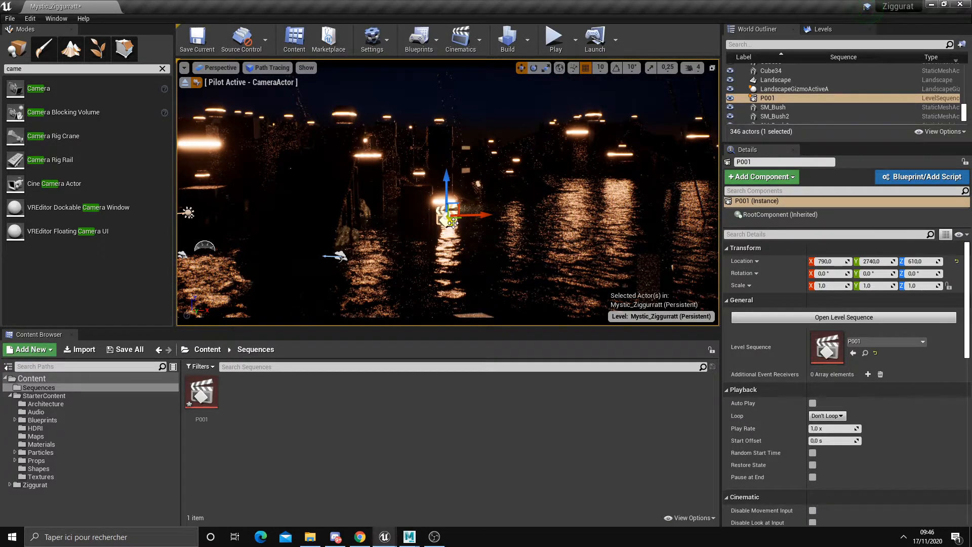
left_click(265, 73)
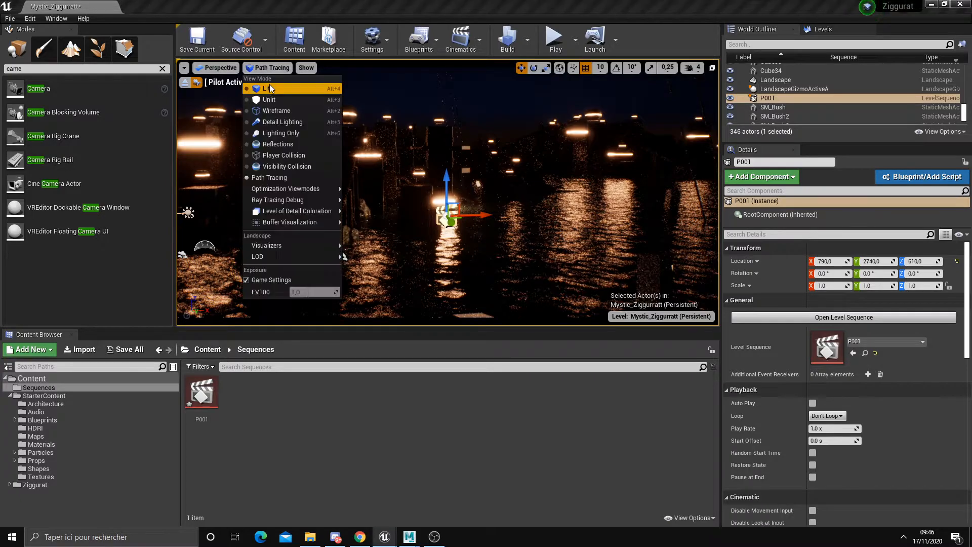
left_click(261, 84)
Go back to the Sequencer and check the output, sequence and cinematic options in Render Movie Settings again.
left_click(444, 502)
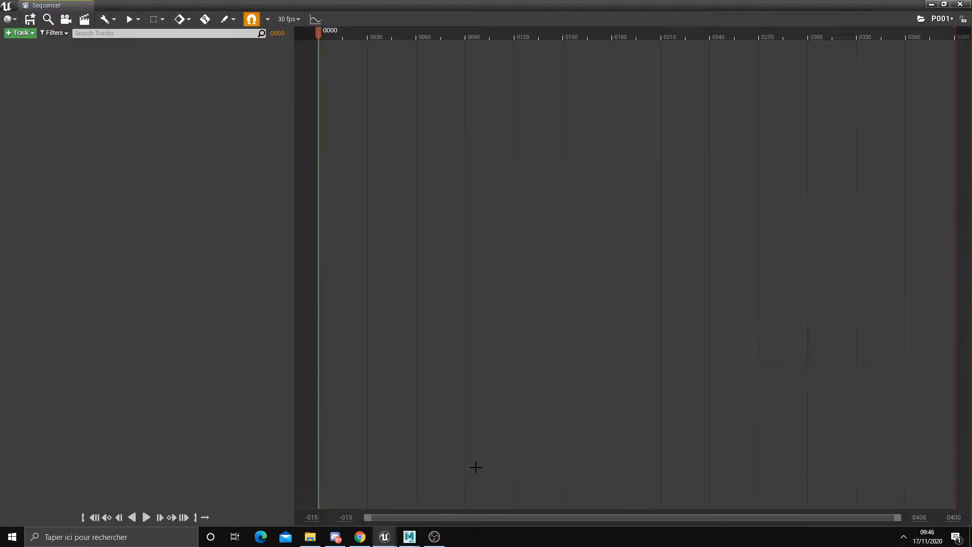
left_click(85, 21)
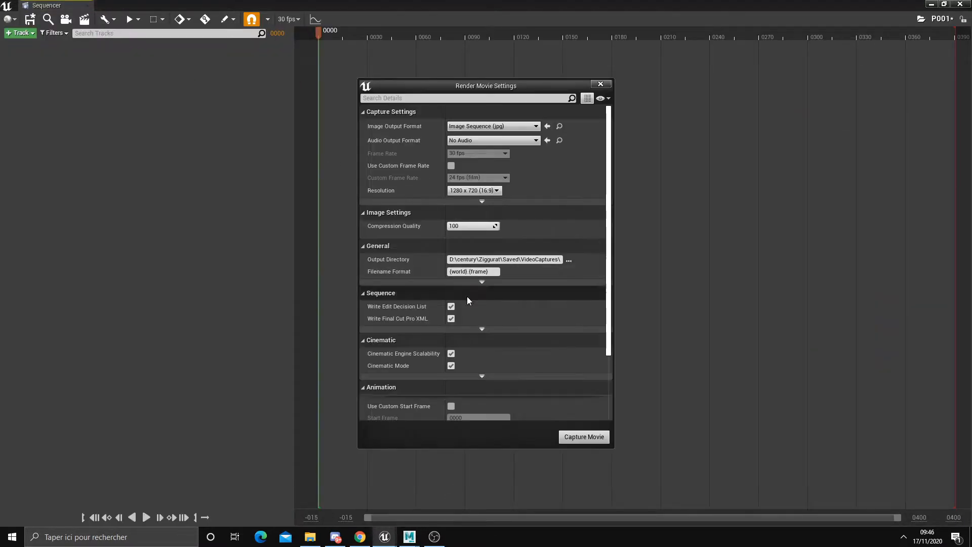
scroll(469, 335, "down", 3)
scroll(465, 304, "up", 2)
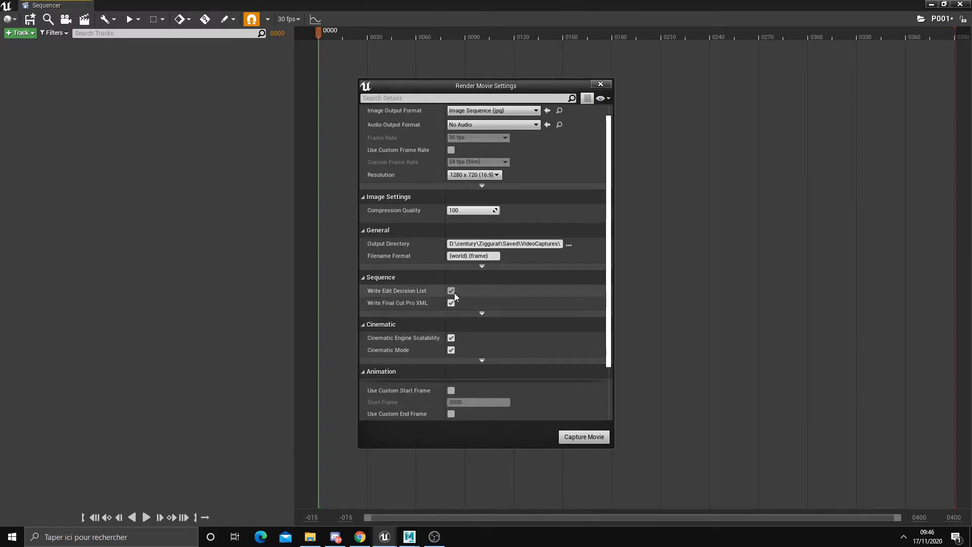
left_click(601, 85)
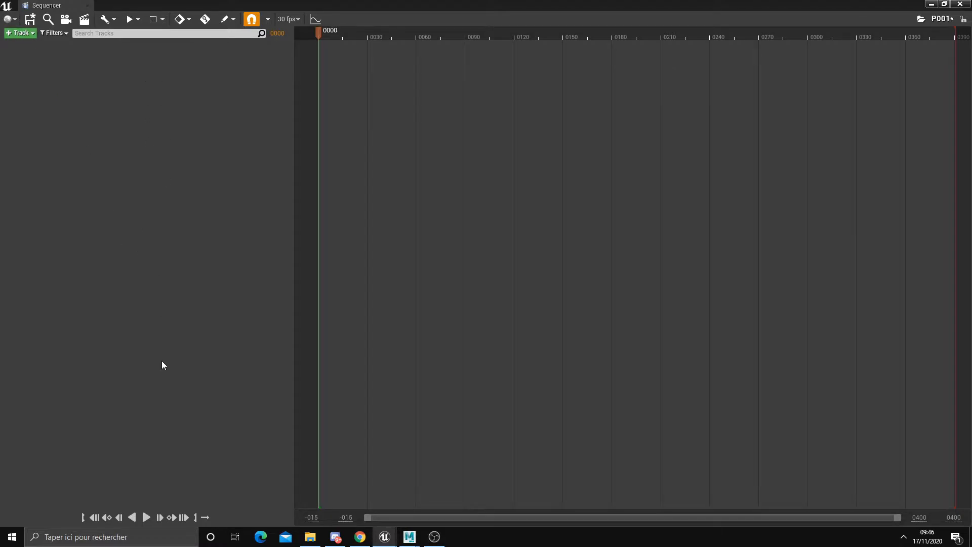
Restore the Sequencer to a smaller window, add the level's CameraActor by searching for "CAMERA", and undo that addition.
left_click_drag(314, 5, 397, 43)
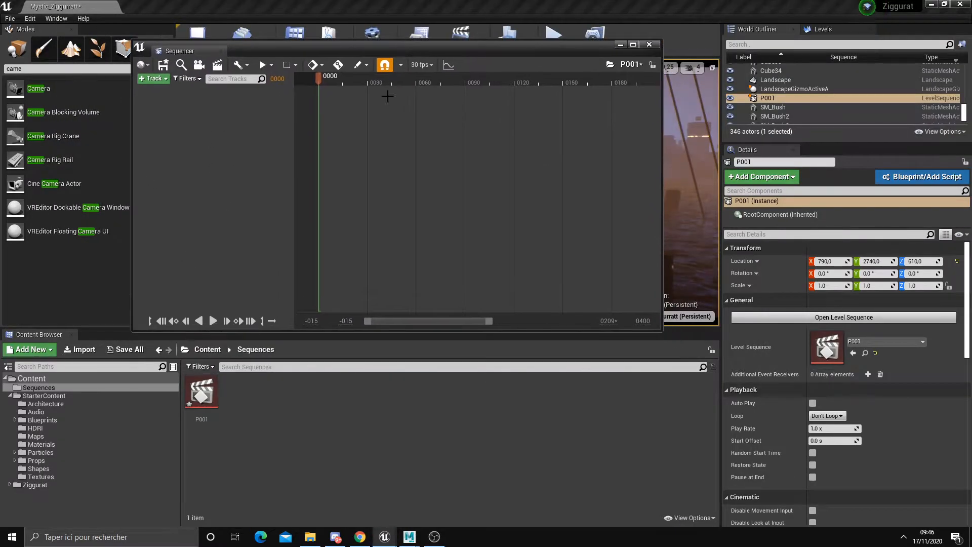
left_click(153, 79)
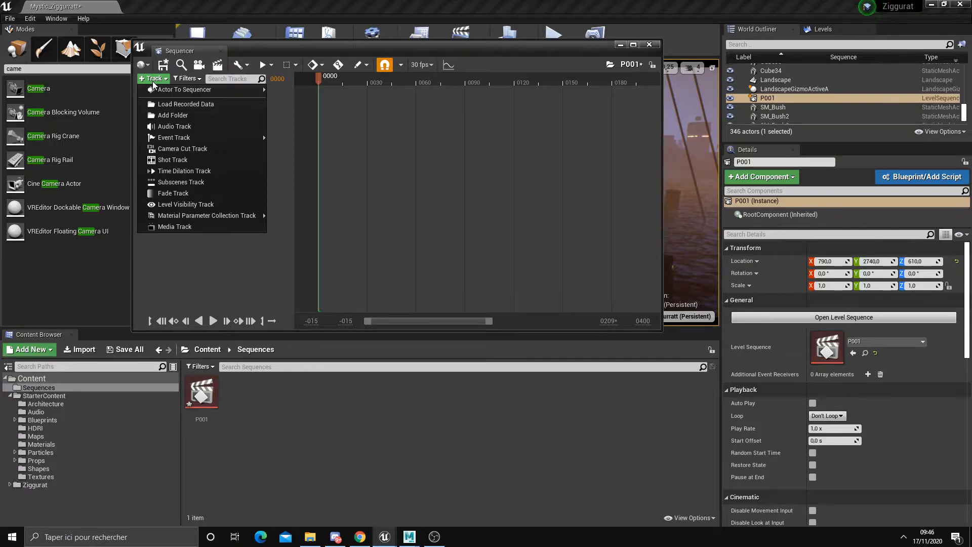
mouse_move(165, 95)
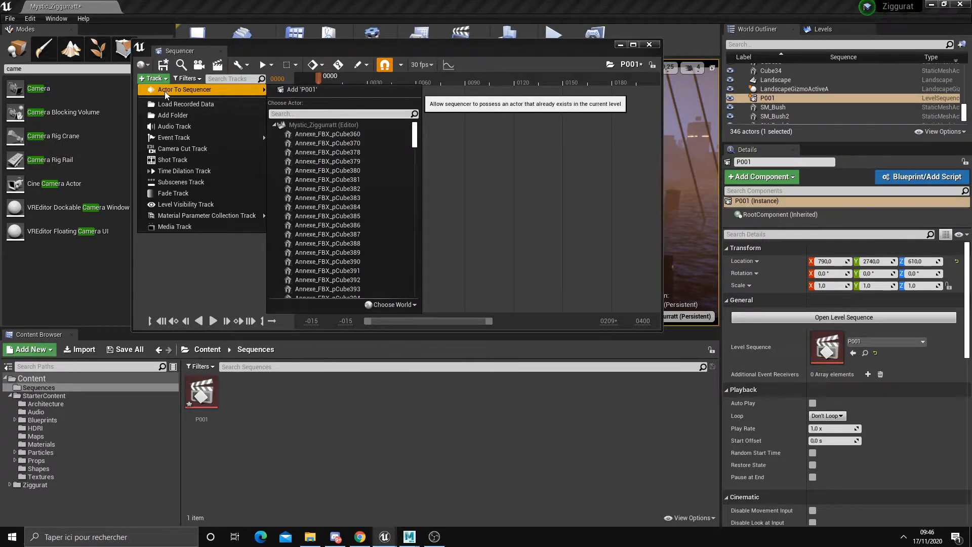
left_click(314, 114)
type("CAMERA")
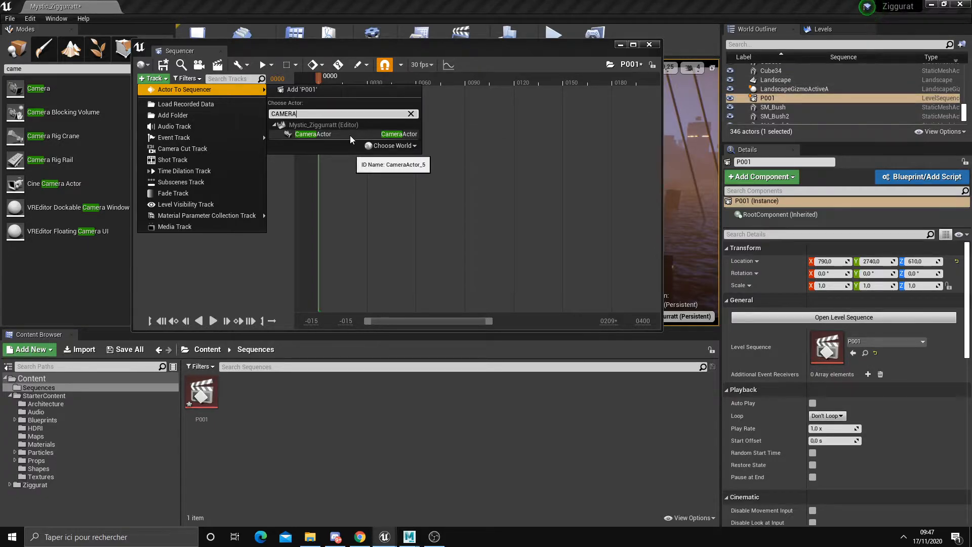
left_click(314, 134)
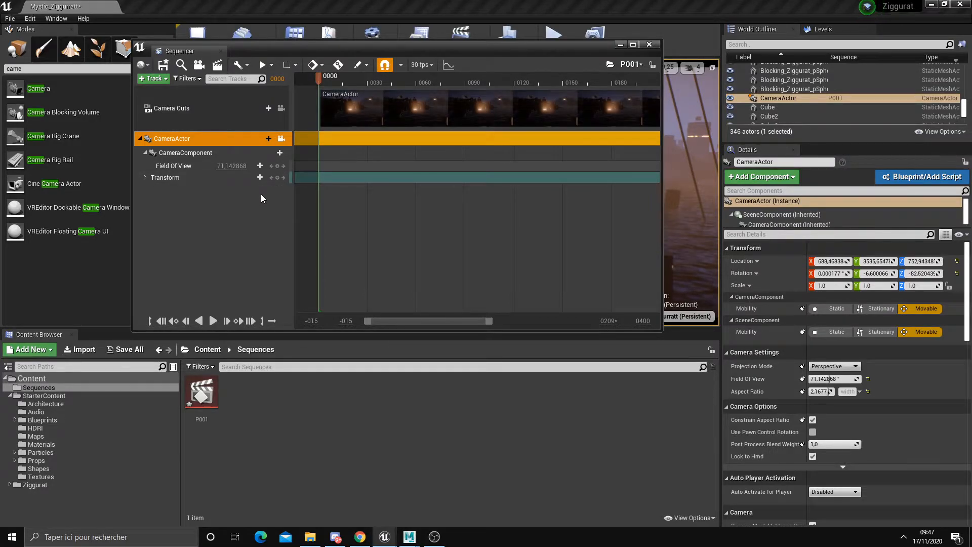
key("ctrl+z")
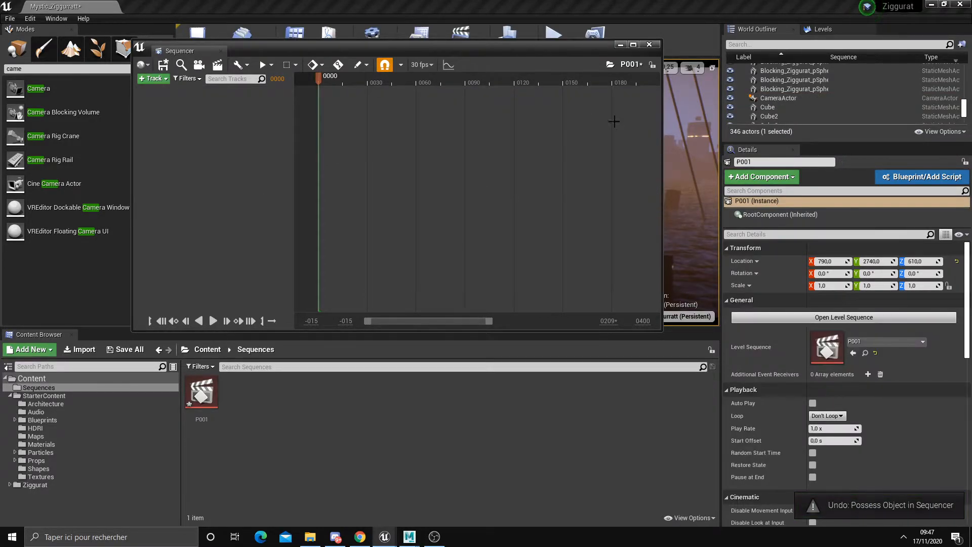
Add the CameraActor from the World Outliner to the P001 sequence.
left_click_drag(780, 102, 225, 169)
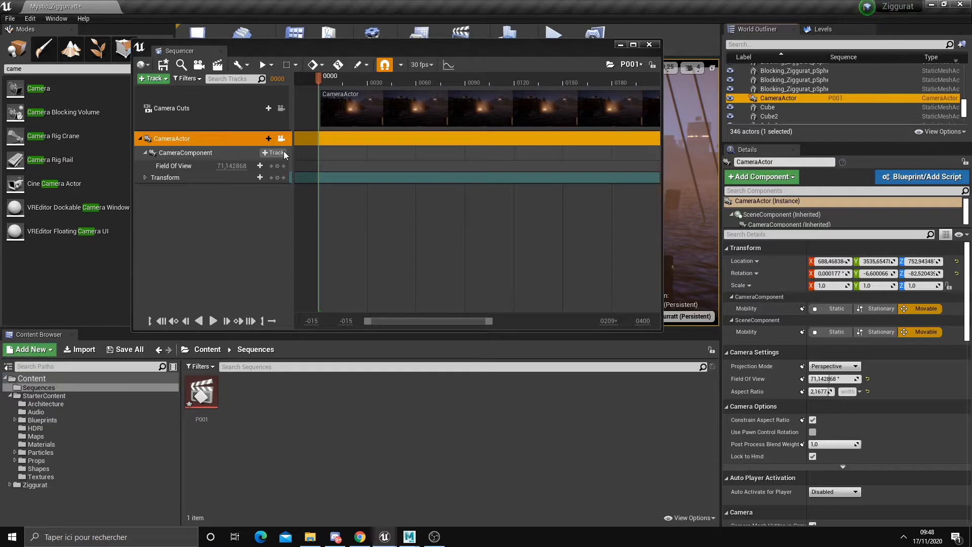
View the scene through the CameraActor and move the Sequencer window below the level viewport.
left_click_drag(305, 49, 431, 192)
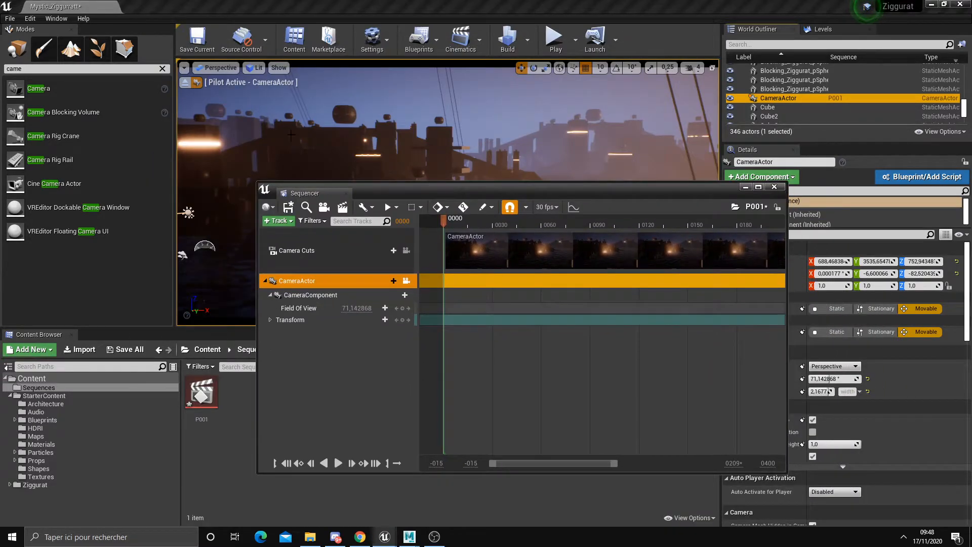
left_click(220, 69)
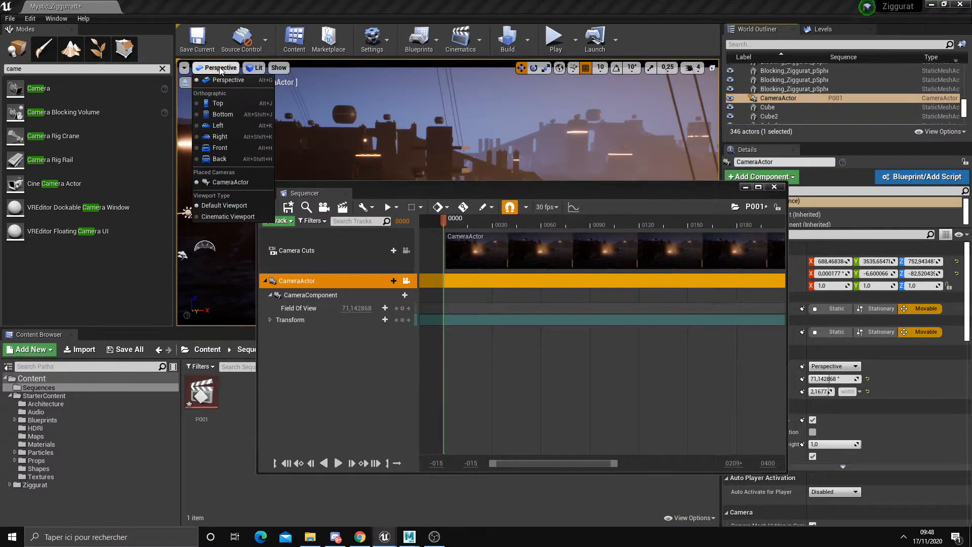
left_click(236, 183)
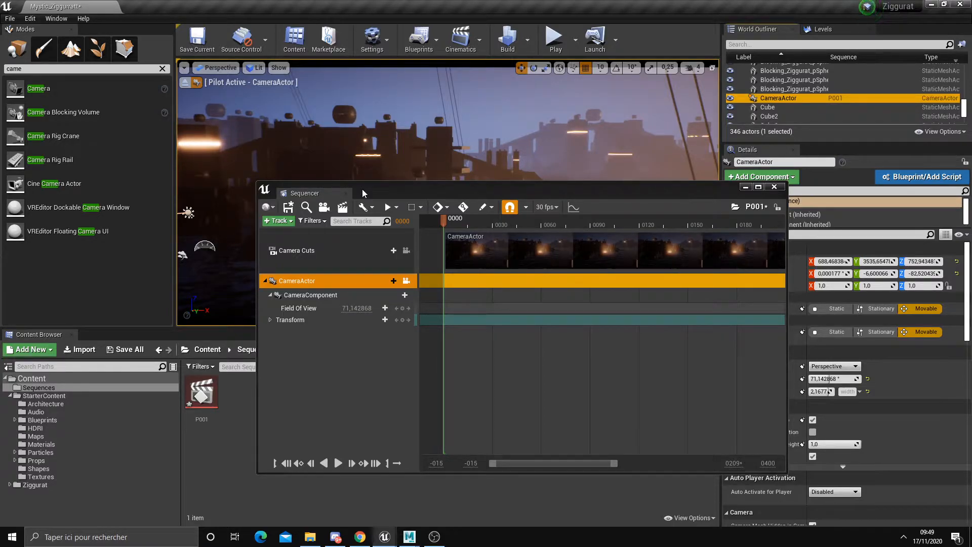
left_click_drag(362, 189, 459, 186)
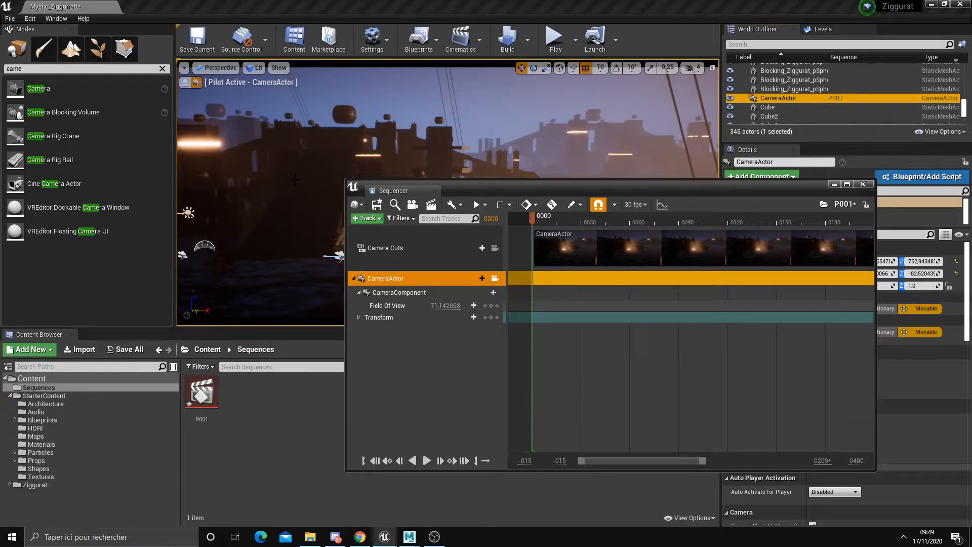
left_click_drag(463, 181, 253, 321)
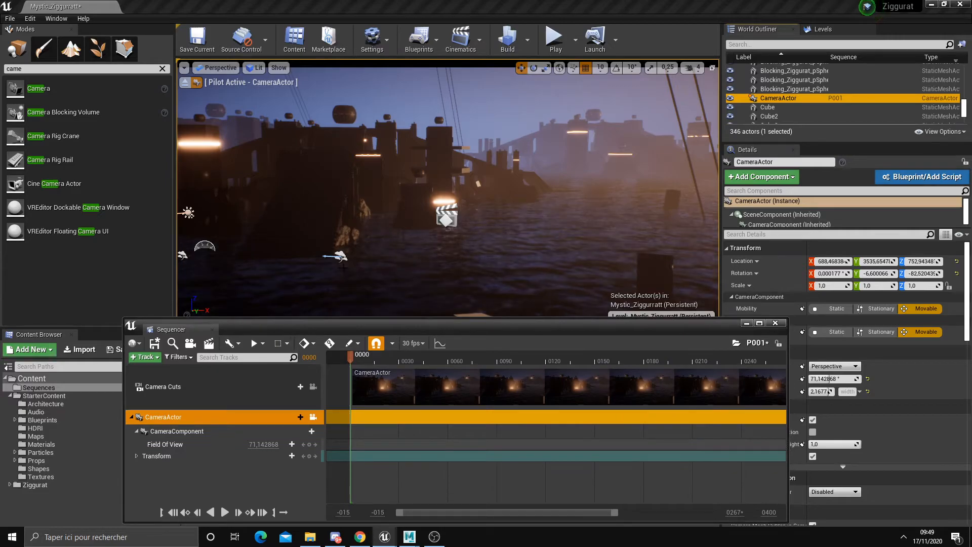
right_click_drag(415, 281, 393, 267)
key("ctrl+z")
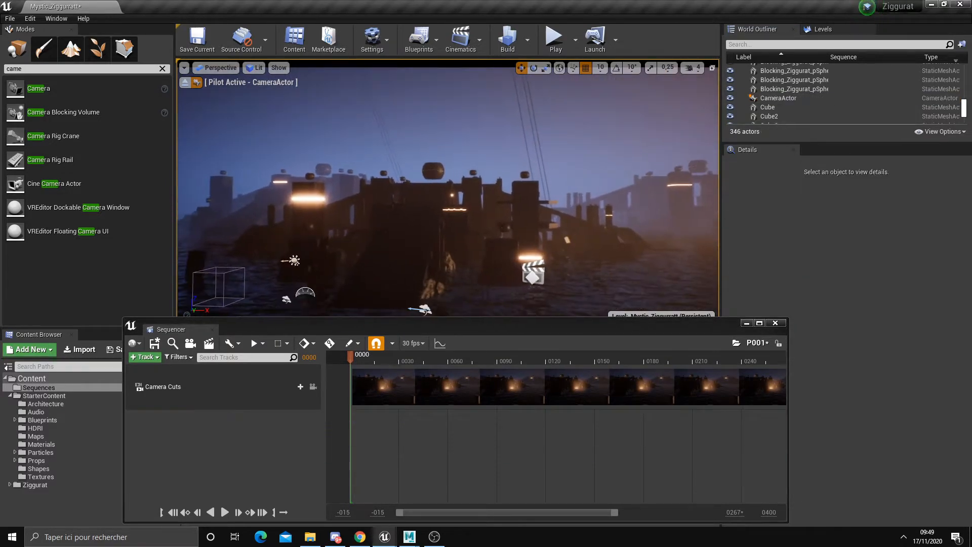
left_click(239, 391)
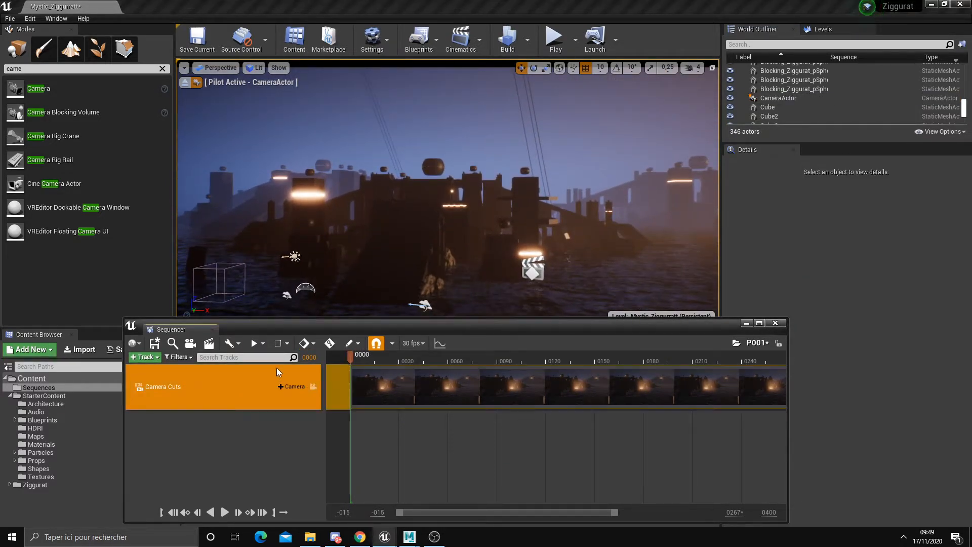
key("ctrl+y")
Frame the starting view of the ziggurat with the piloted CameraActor and key its Transform track at frame 0.
right_click_drag(374, 254, 334, 242)
key("s")
right_click_drag(409, 277, 403, 280)
left_click_drag(401, 327, 407, 239)
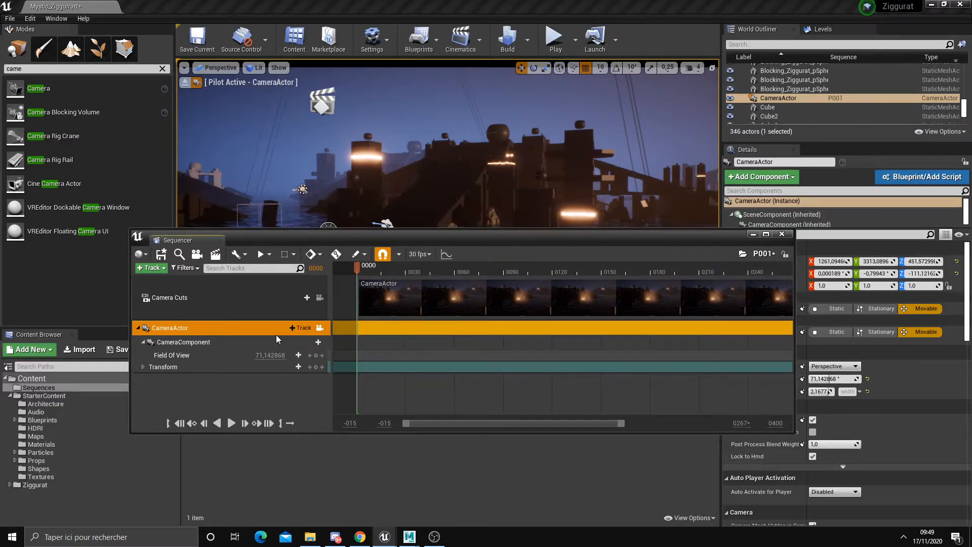
left_click(190, 364)
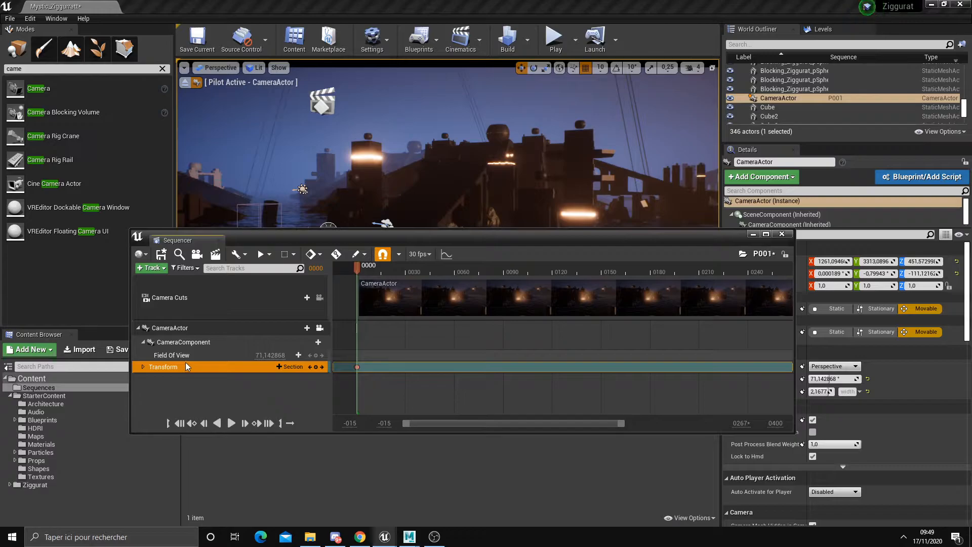
Inspect the Transform track's Location, Rotation and Scale channels, and switch automatic keying on and off again.
left_click(142, 366)
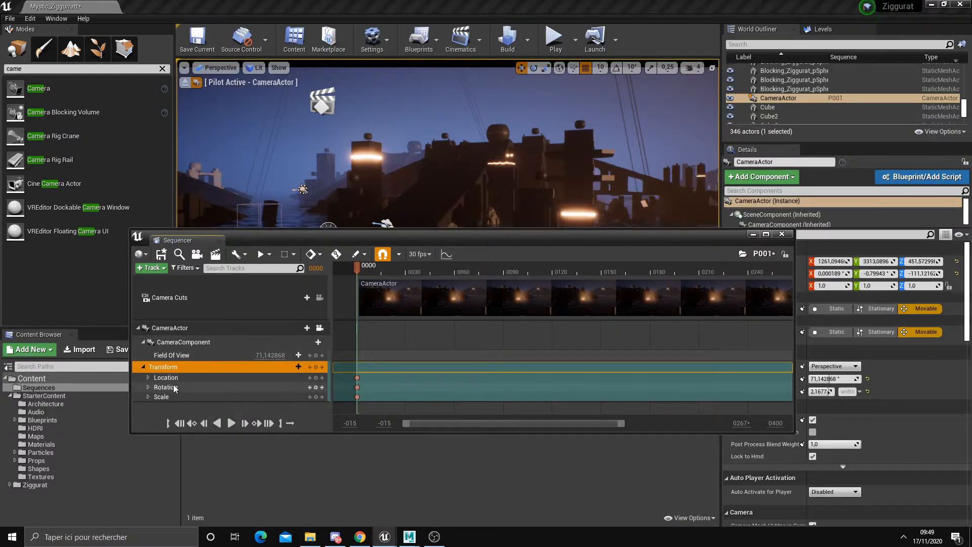
left_click(145, 367)
left_click(336, 254)
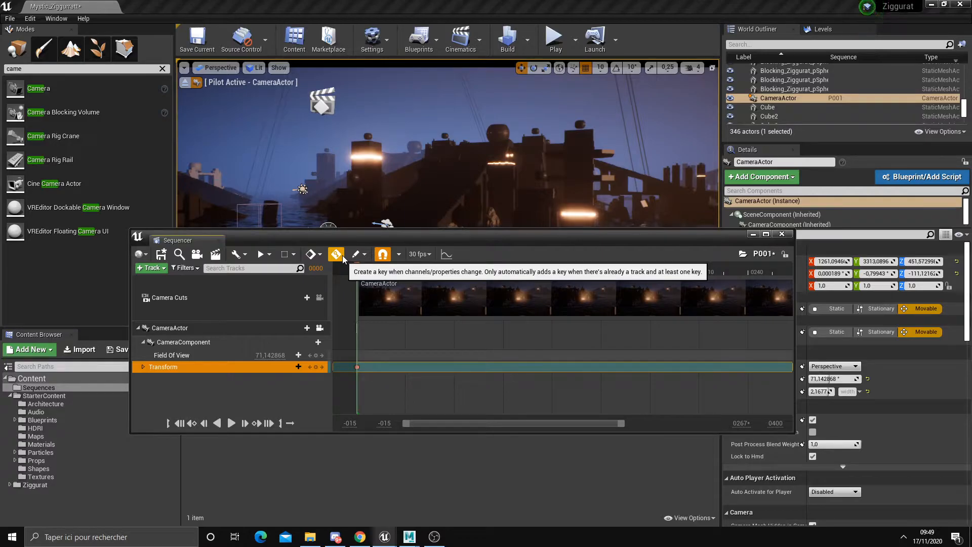
left_click(341, 257)
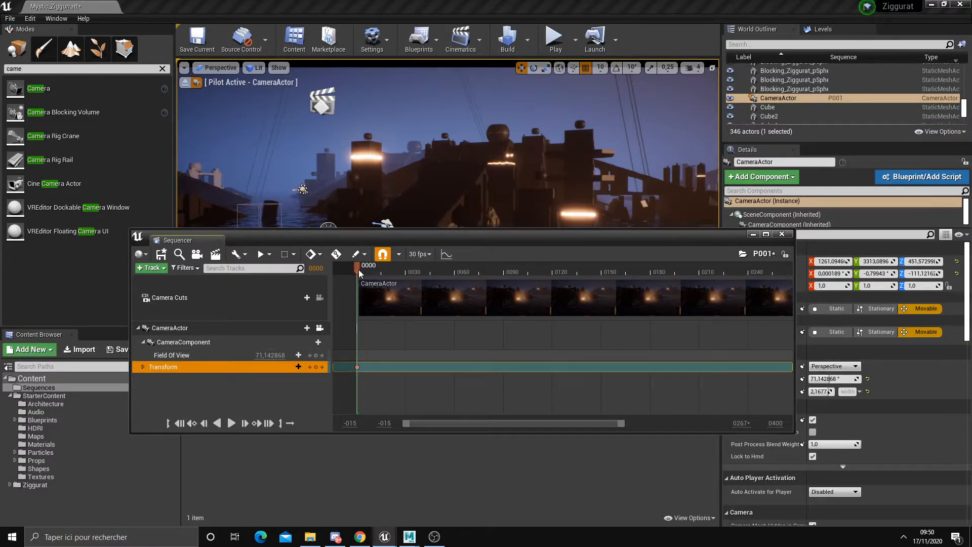
Extend the visible timeline range to frame 400 and move the playhead to frame 394.
mouse_move(359, 273)
left_mouse_down()
mouse_move(481, 272)
mouse_move(357, 271)
left_mouse_up()
left_click_drag(623, 424, 723, 427)
left_click_drag(353, 269, 782, 295)
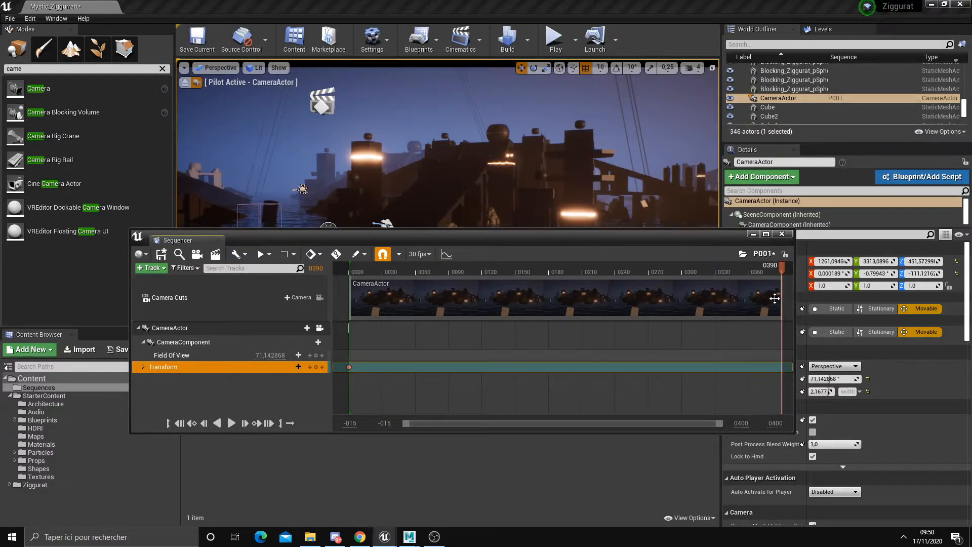
left_click_drag(783, 270, 786, 269)
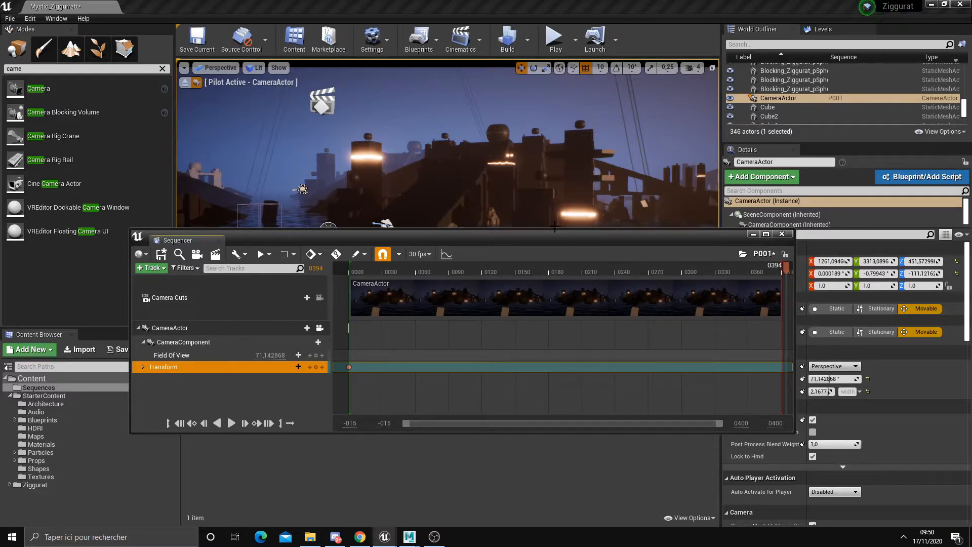
Fly the piloted CameraActor closer to the ziggurat and key its Transform track at frame 394.
left_click_drag(546, 238, 551, 274)
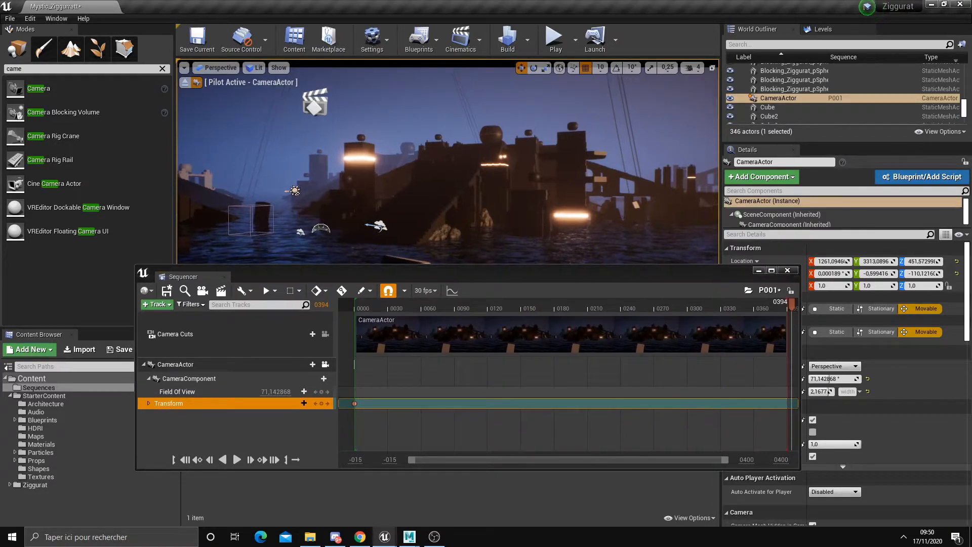
key("w")
right_click_drag(496, 193, 519, 194)
key("a")
key("w")
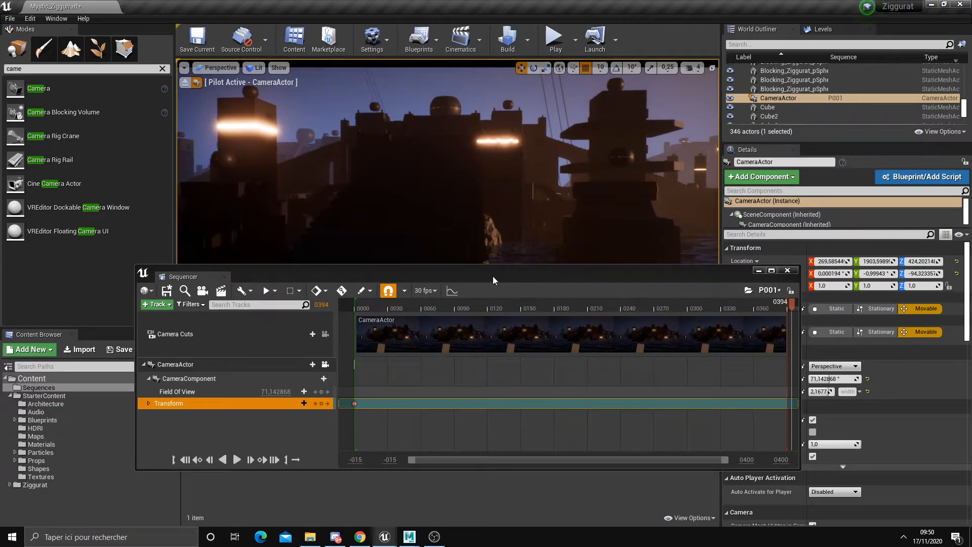
left_click(216, 403)
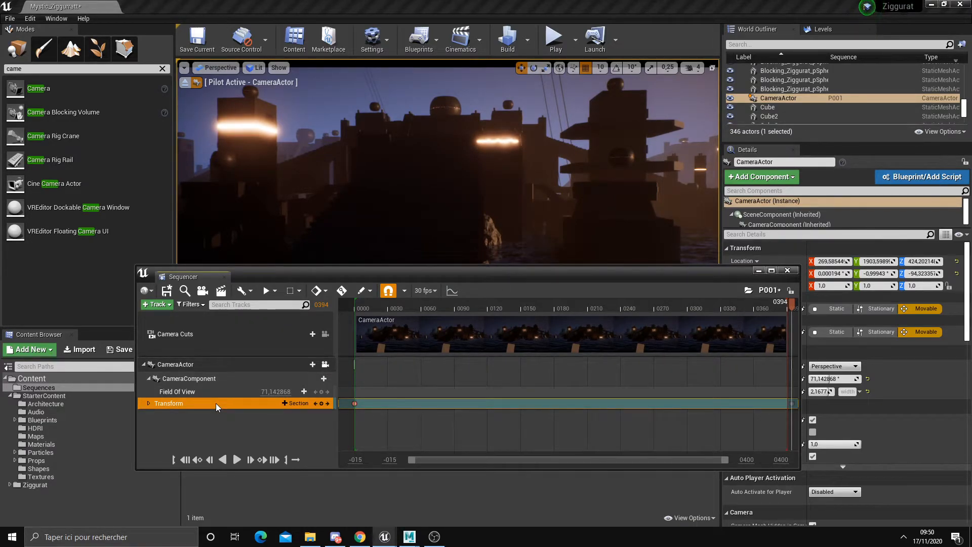
key("Return")
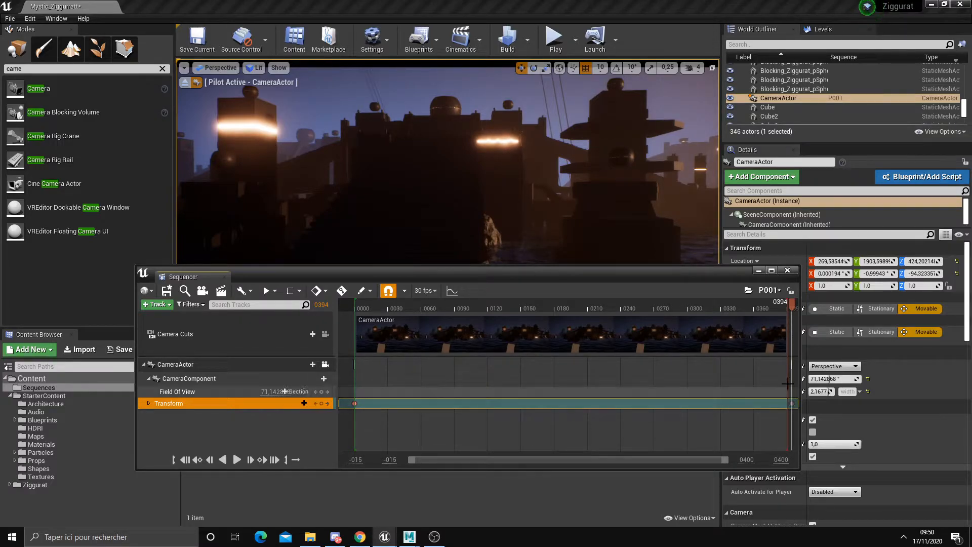
Play the camera move from frame 0 and return the playhead to the start.
left_click_drag(791, 303, 355, 368)
left_click(237, 460)
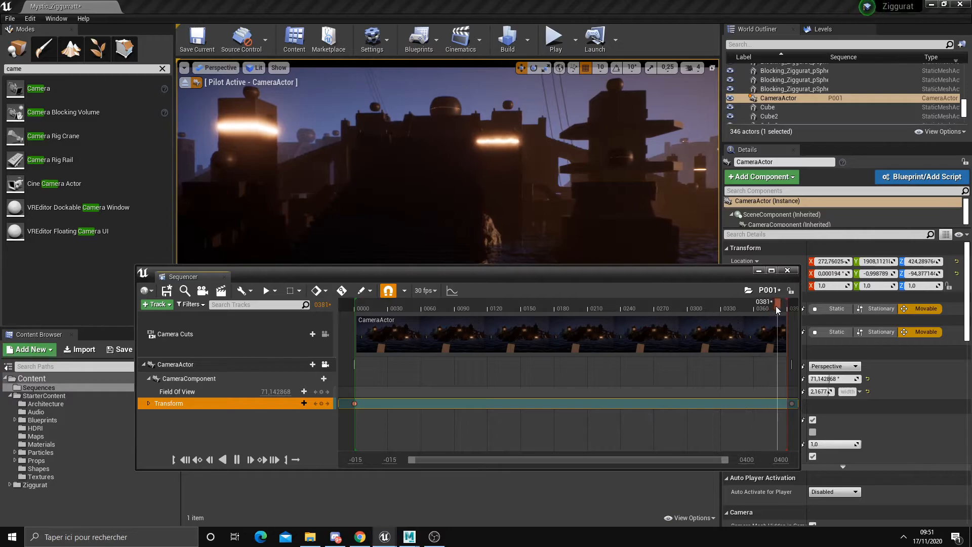
left_click_drag(778, 305, 354, 348)
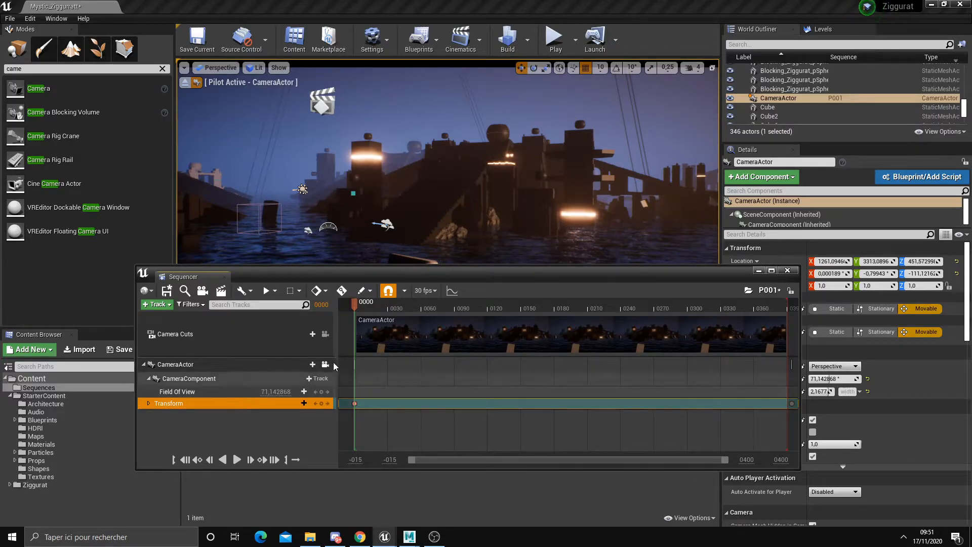
Keep the Sequencer below the level viewport and key the CameraActor's Field Of View track at frame 0.
left_click_drag(484, 276, 387, 117)
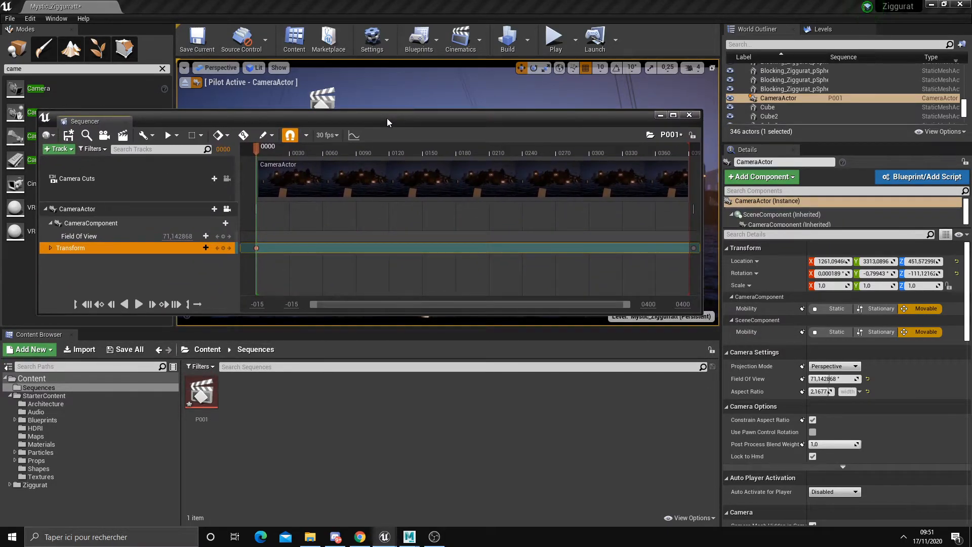
left_click(786, 99)
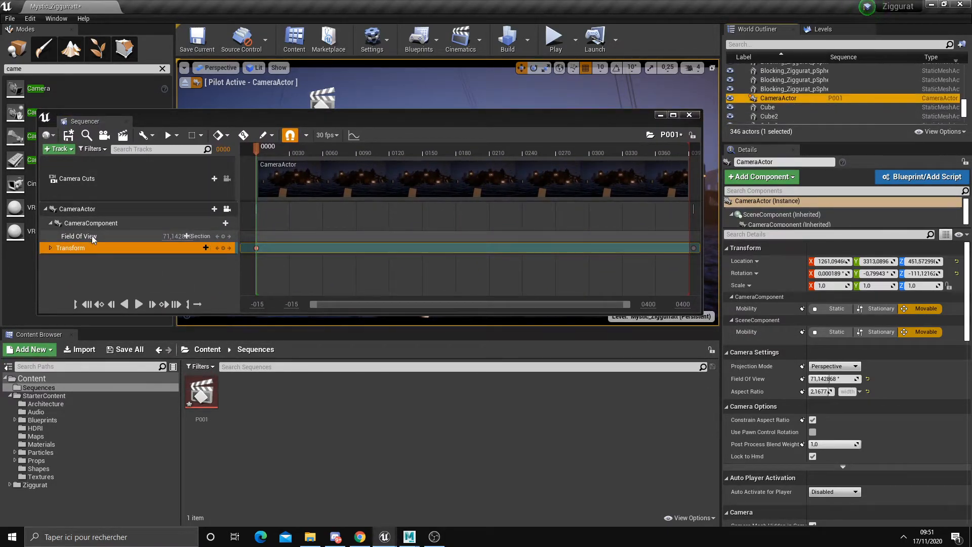
left_click_drag(259, 121, 329, 309)
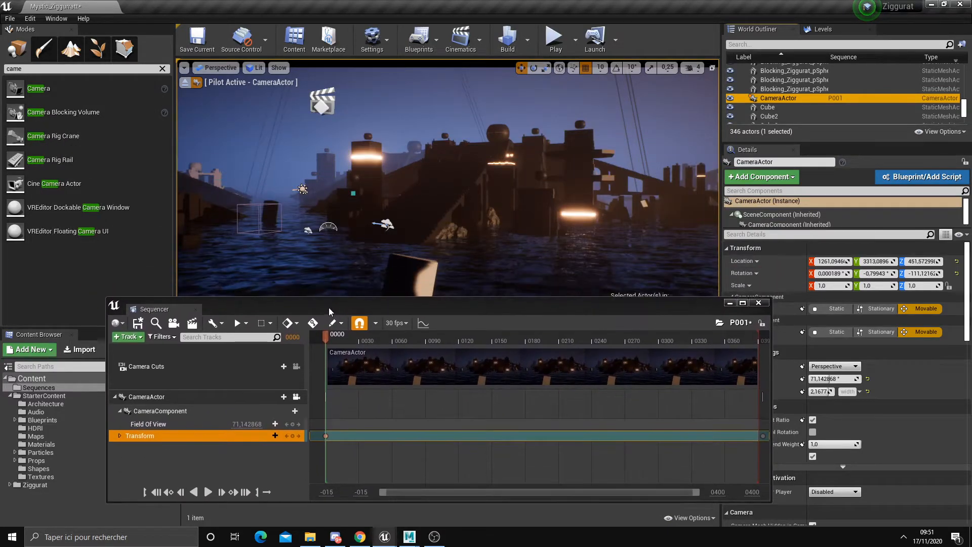
left_click(174, 424)
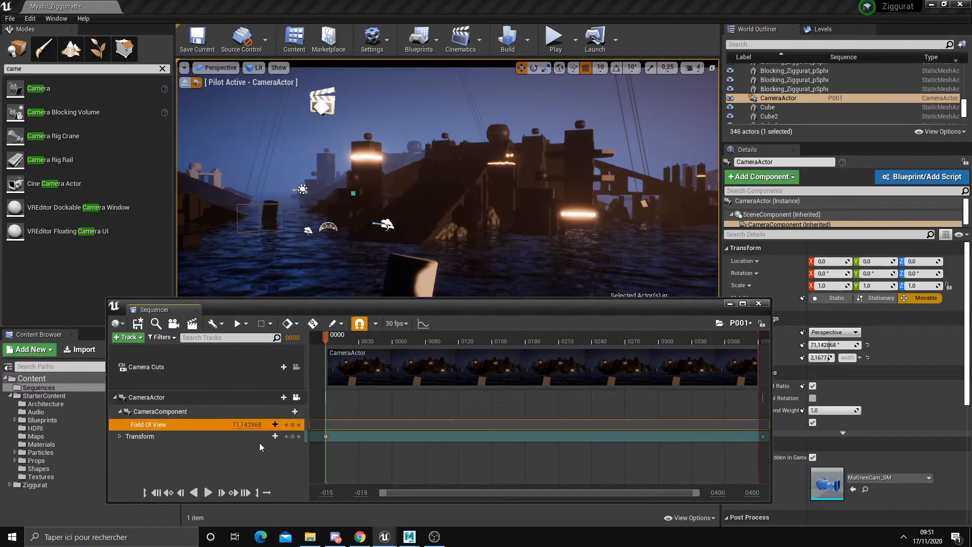
left_click(292, 424)
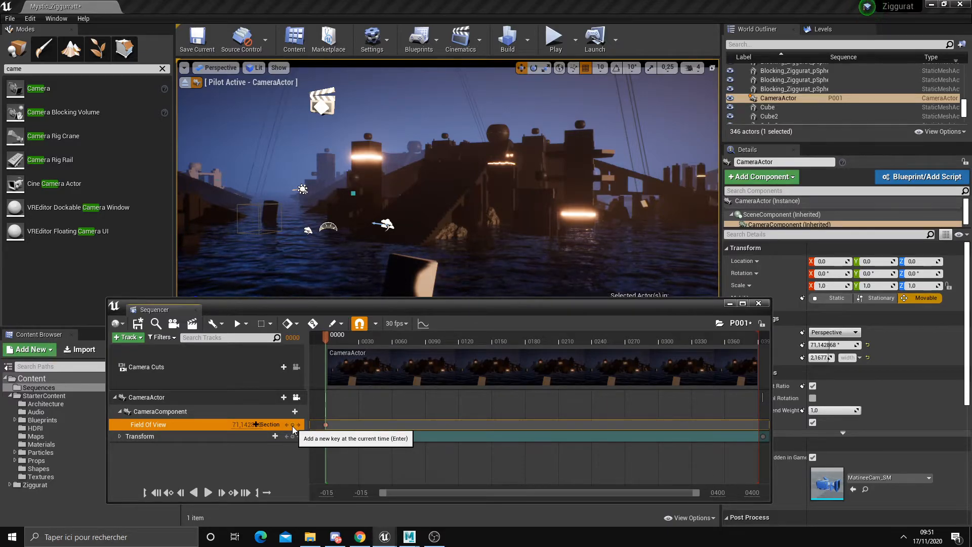
Key the Field Of View at about 64.91 at frame 390 and shift that key in line with the last Transform key.
left_click_drag(327, 338, 760, 365)
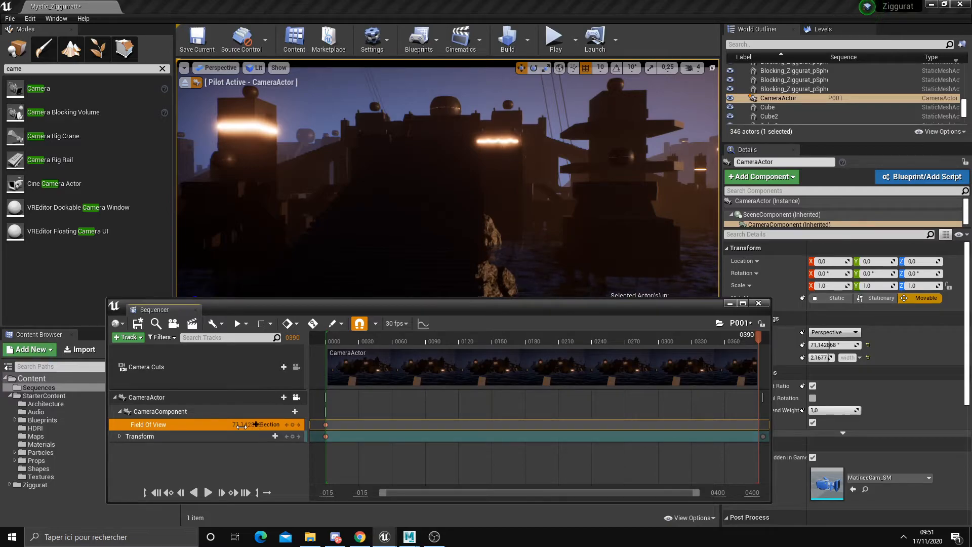
left_click_drag(236, 427, 256, 425)
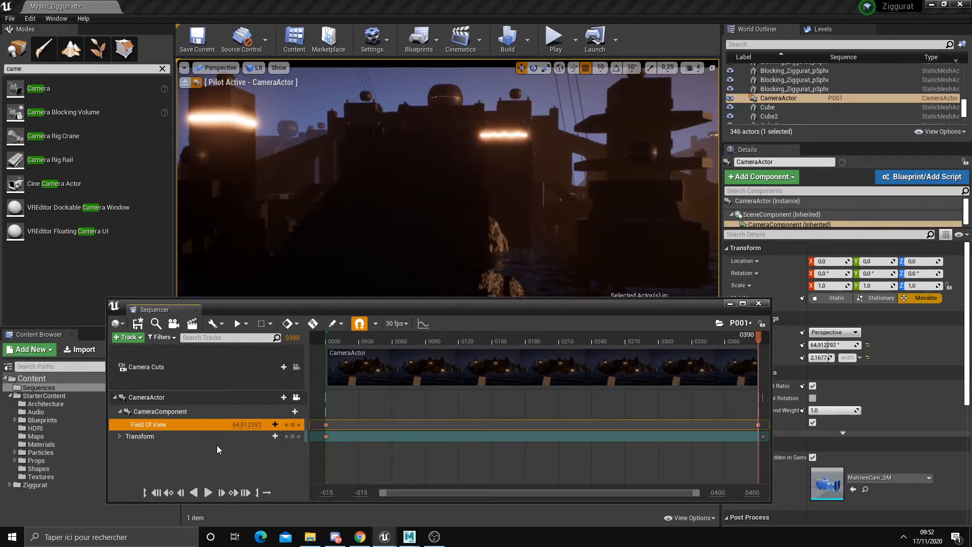
left_click(247, 424)
mouse_move(754, 424)
left_mouse_down()
mouse_move(655, 425)
mouse_move(746, 428)
left_mouse_up()
Play back the combined camera move and field-of-view change from the start, and return to frame 0.
left_click(746, 336)
left_click_drag(745, 336, 311, 357)
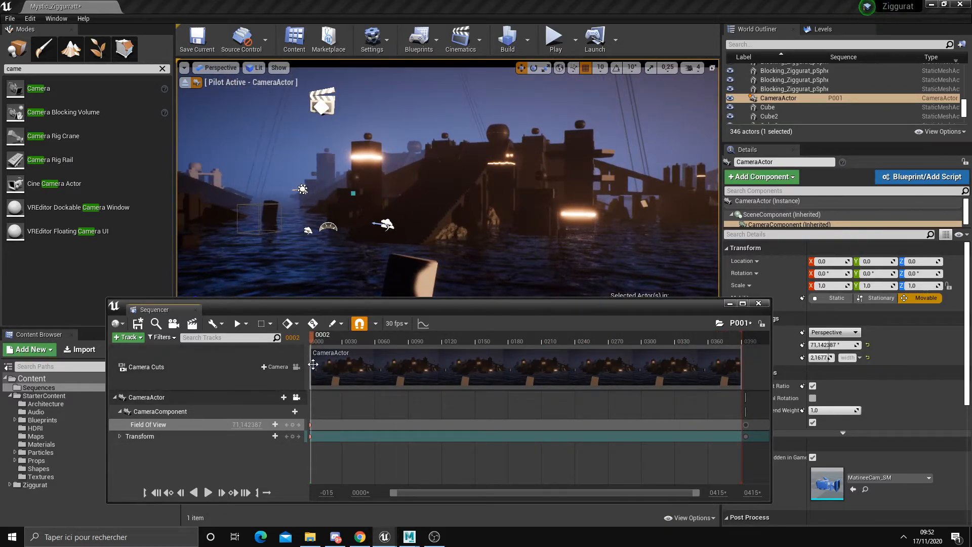
key("space")
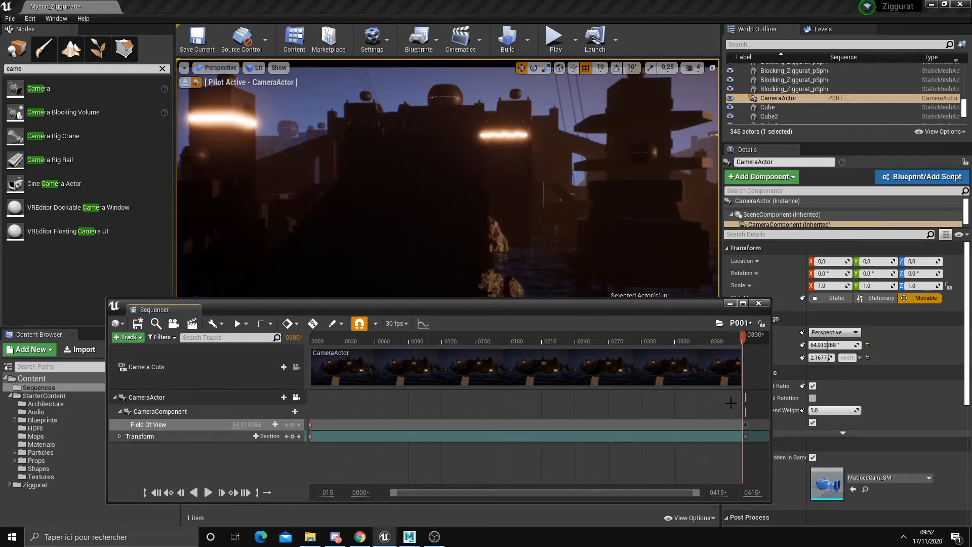
left_click_drag(741, 338, 310, 371)
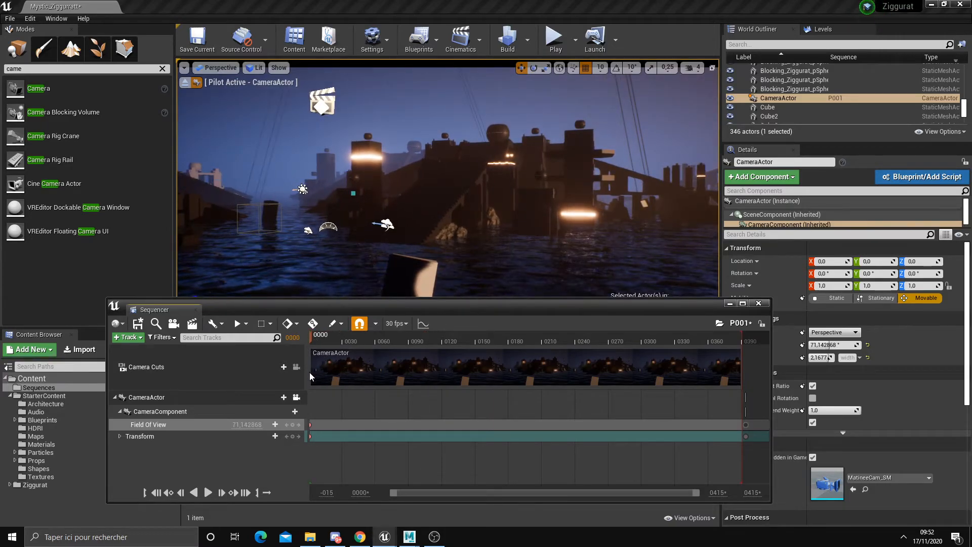
Open the Lens Bloom settings in the CameraActor's Post Process section and try overriding Bloom with a stronger intensity.
left_click_drag(361, 305, 343, 275)
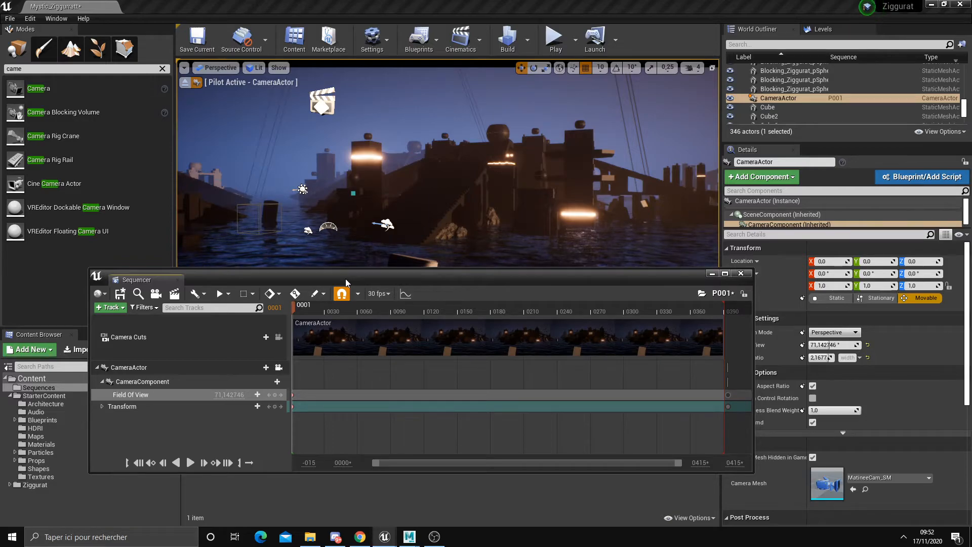
left_click_drag(345, 279, 305, 282)
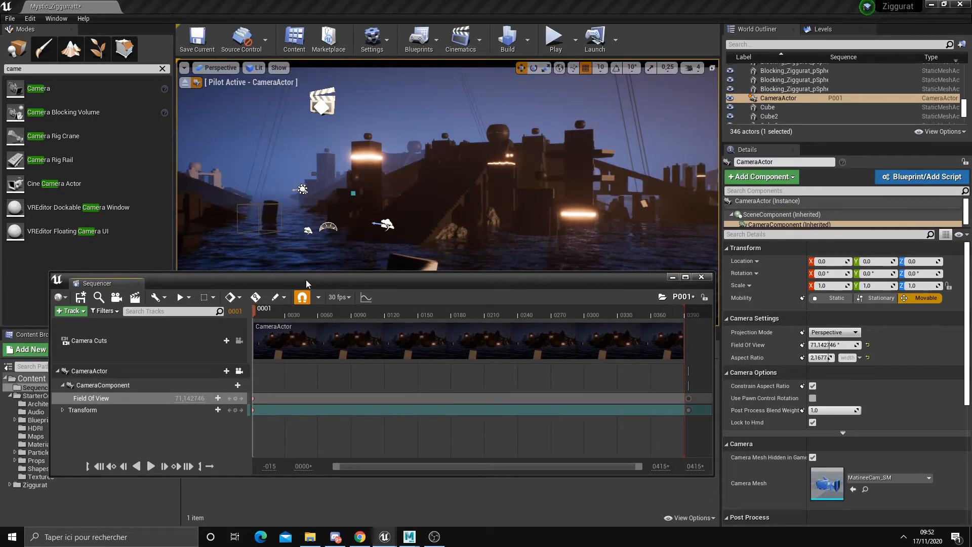
left_click_drag(305, 283, 298, 294)
left_click(767, 98)
scroll(771, 418, "down", 6)
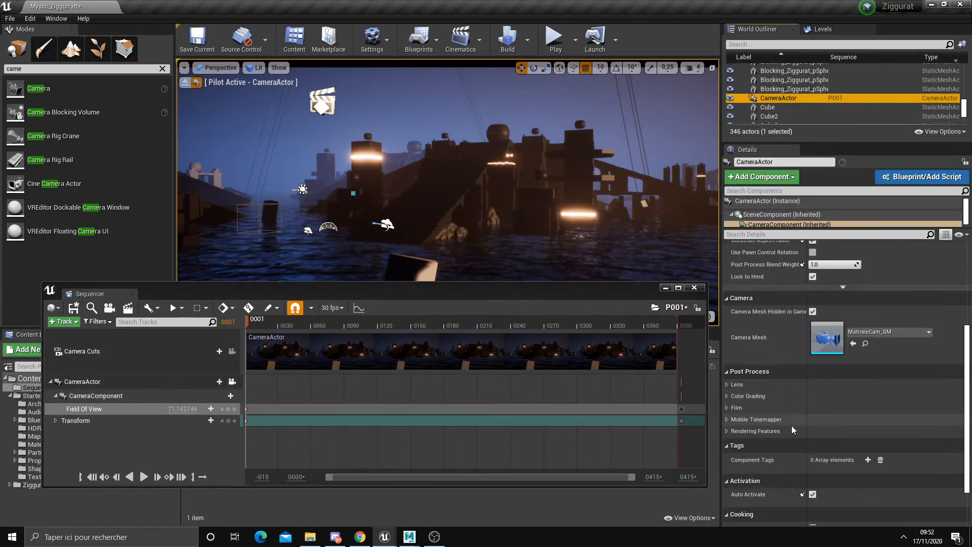
left_click(727, 386)
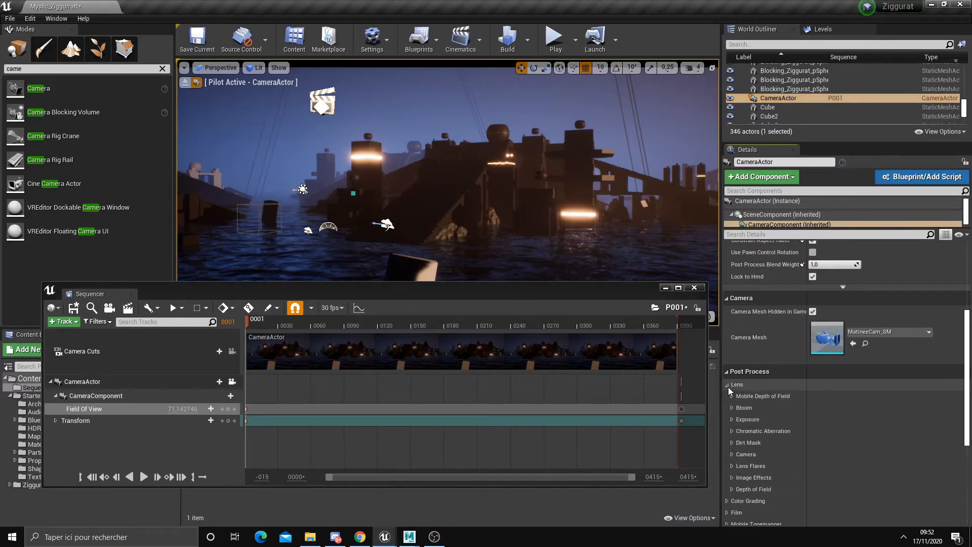
left_click(731, 408)
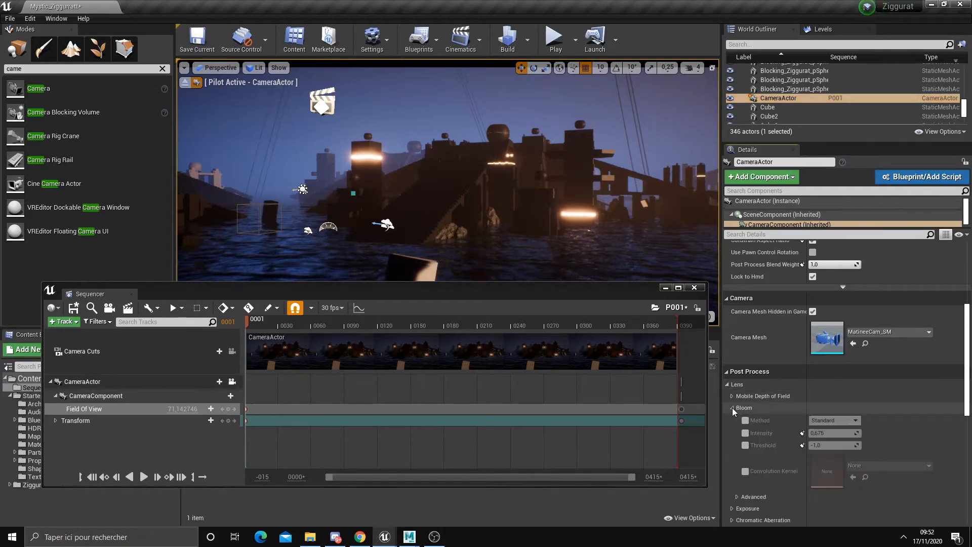
left_click(744, 433)
left_click_drag(825, 433, 825, 444)
Examine the camera's Exposure post-process settings, toggle the Exposure Compensation override on and off, and return to Bloom.
left_click(744, 408)
left_click(743, 419)
left_click(745, 444)
left_click(745, 445)
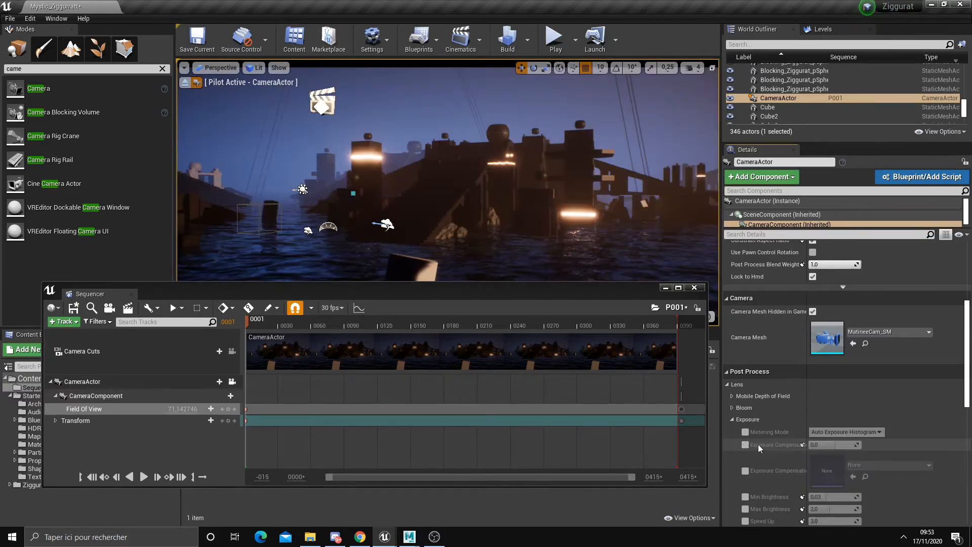
scroll(785, 448, "down", 3)
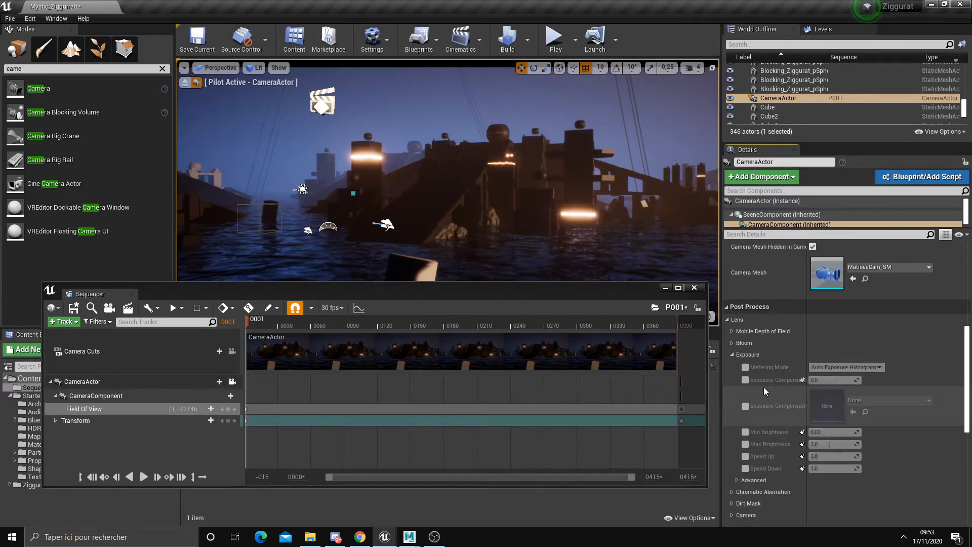
left_click(731, 354)
left_click(732, 342)
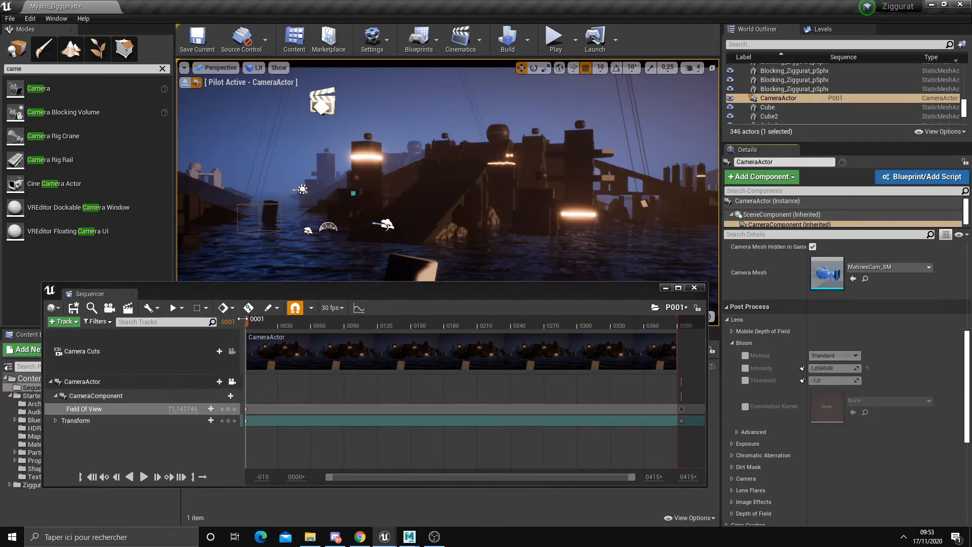
left_click_drag(248, 320, 251, 323)
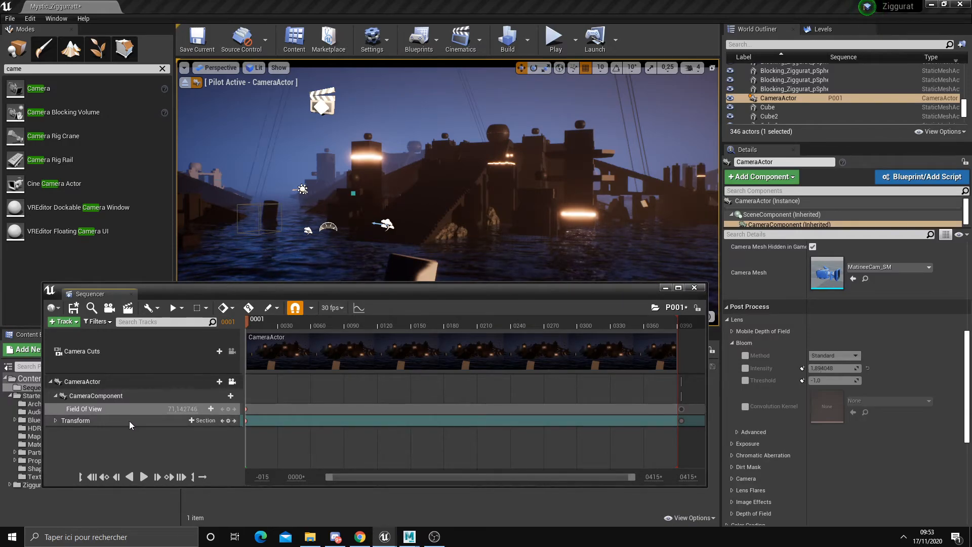
left_click_drag(327, 289, 319, 283)
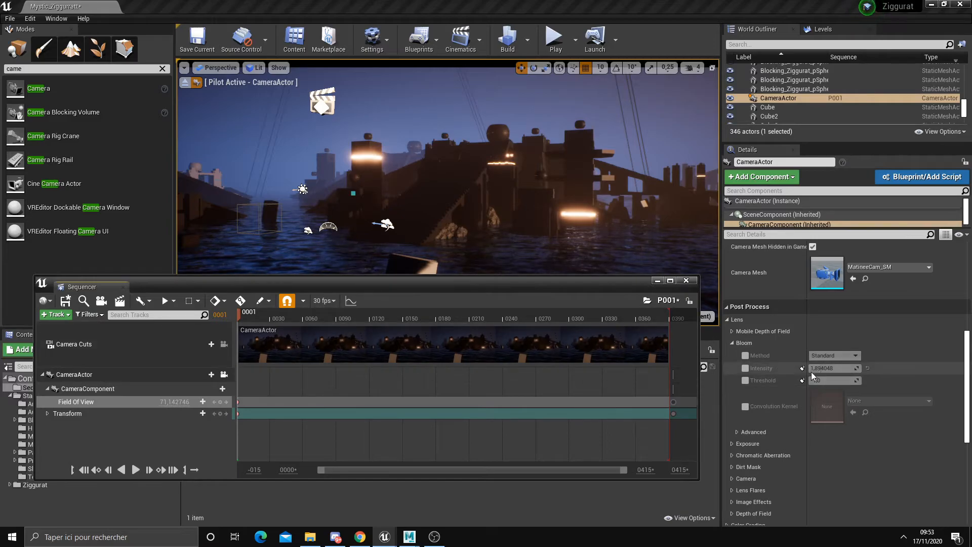
Override the camera's Bloom Intensity, key it at about 1.89 on frame 1 and 7.15 on frame 390, and align the end key with the others.
left_click(745, 369)
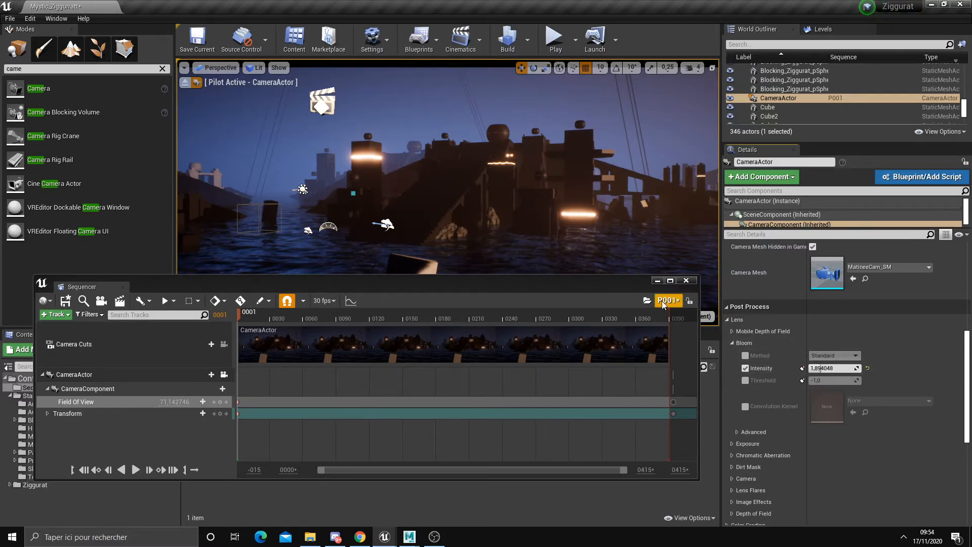
left_click(802, 371)
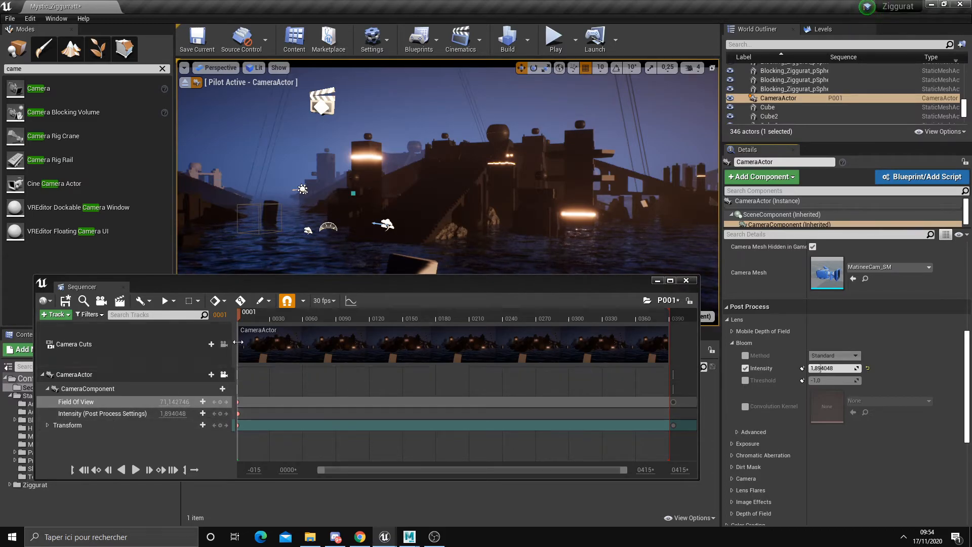
left_click_drag(239, 315, 668, 324)
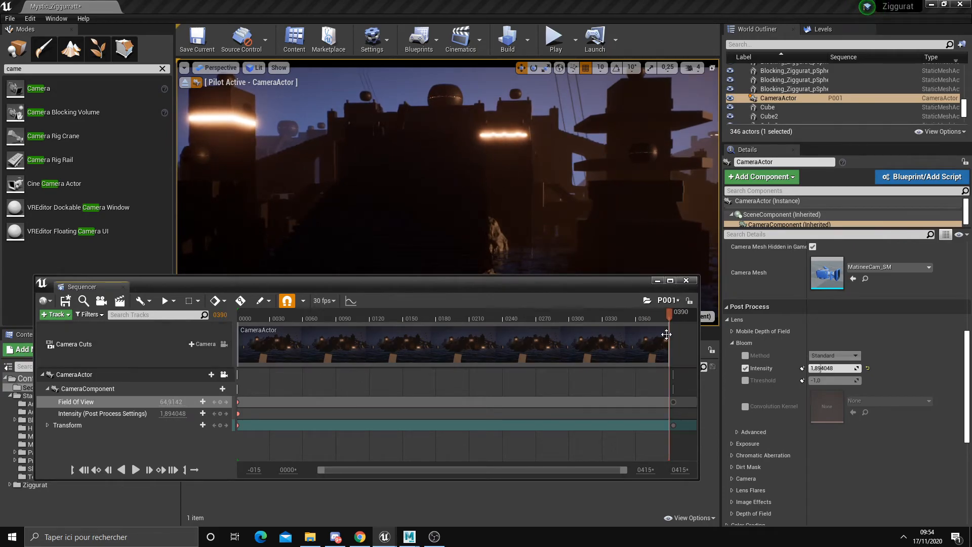
left_click_drag(823, 369, 844, 369)
left_click(802, 369)
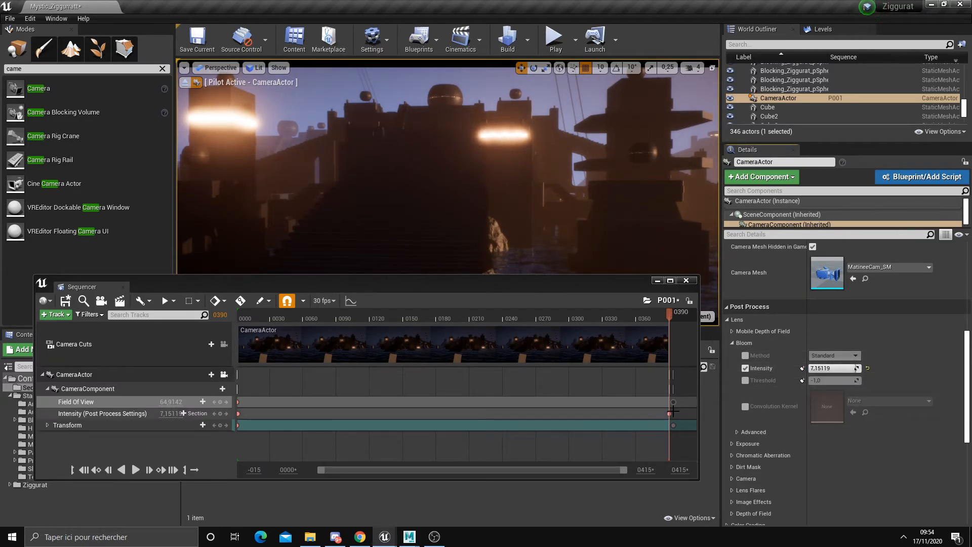
left_click_drag(670, 414, 679, 415)
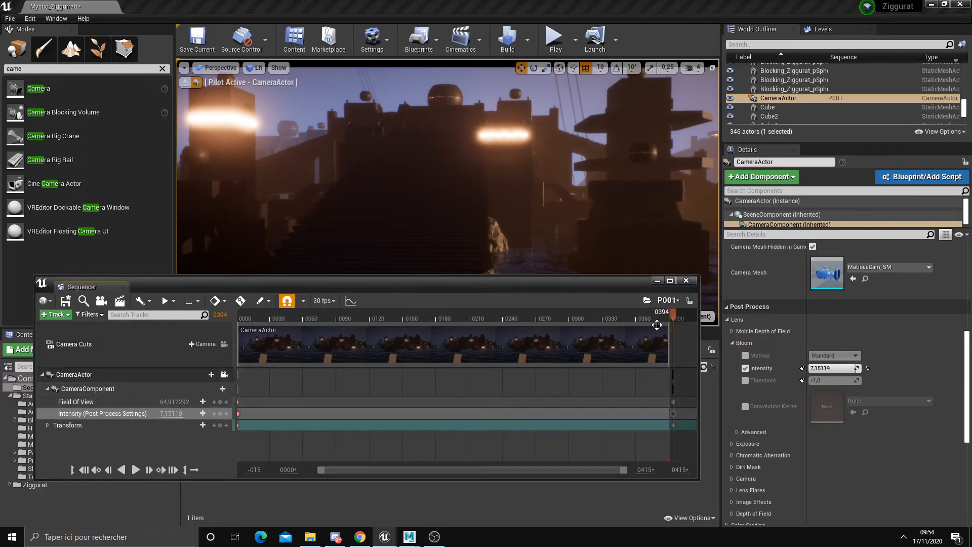
Scrub the bloom animation back to about frame 14, save the P001 sequence and close Sequencer.
left_click_drag(676, 319, 246, 361)
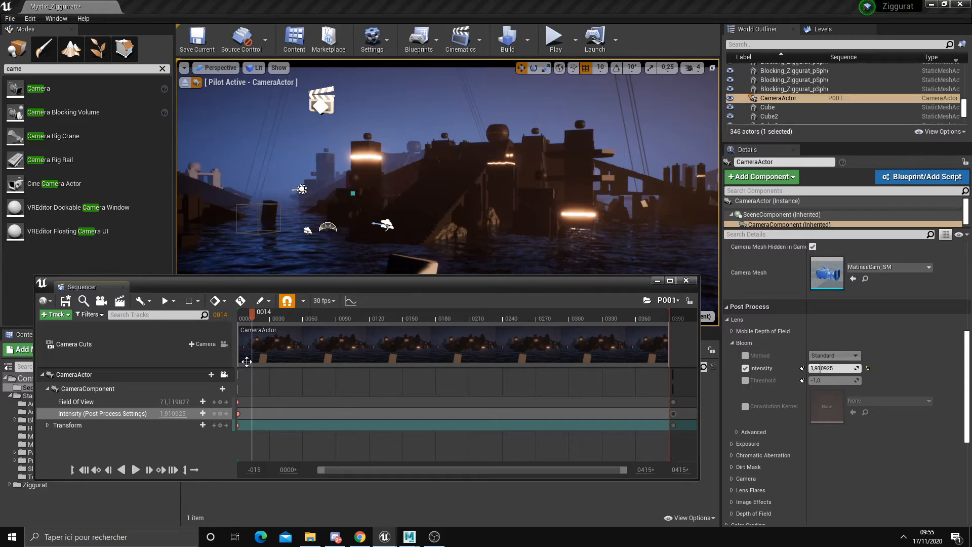
left_click_drag(253, 284, 260, 242)
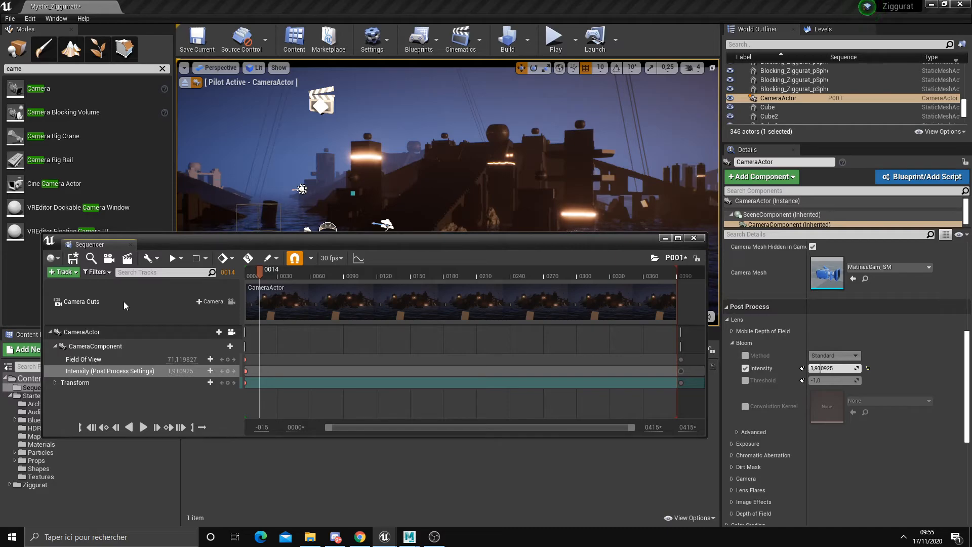
left_click(78, 263)
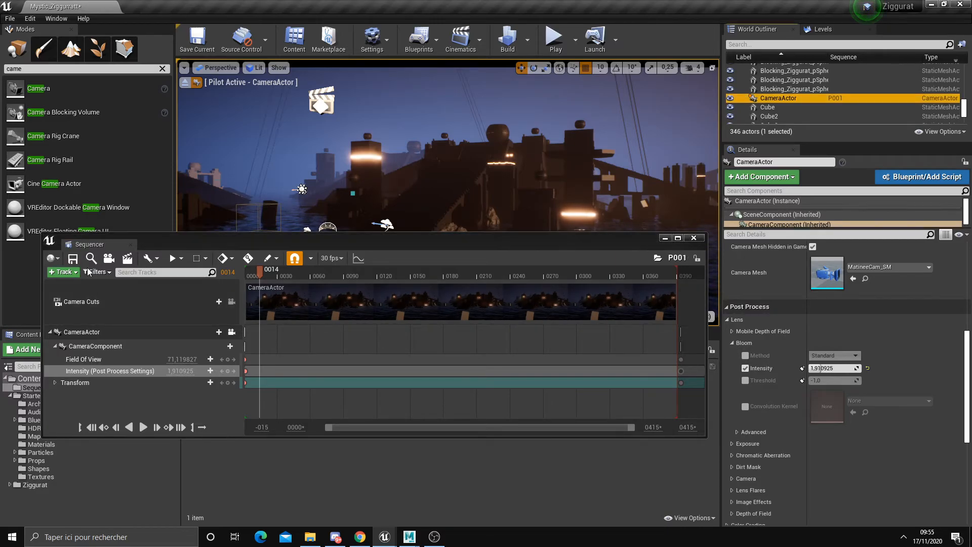
left_click(130, 245)
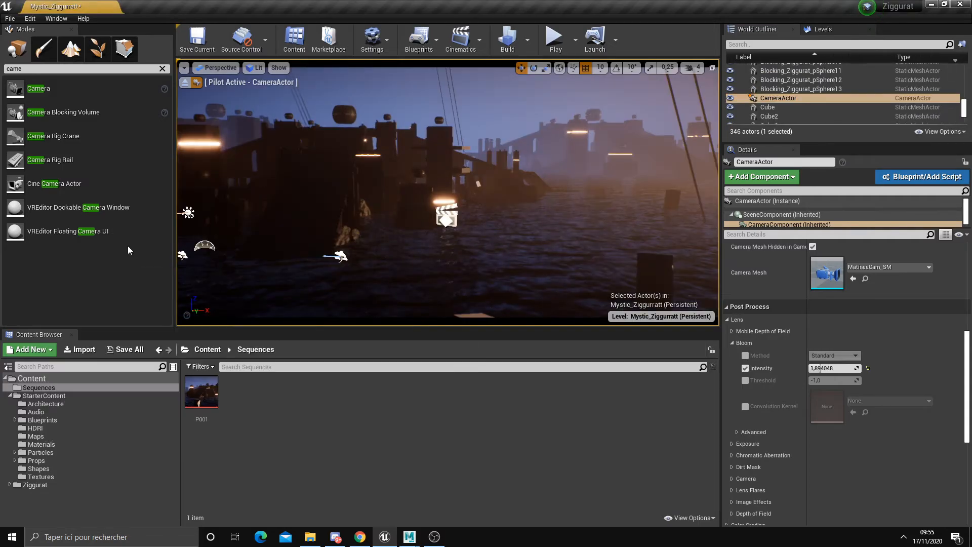
Create a new level sequence named P002 in the Sequences folder.
right_click(266, 411)
left_click(477, 50)
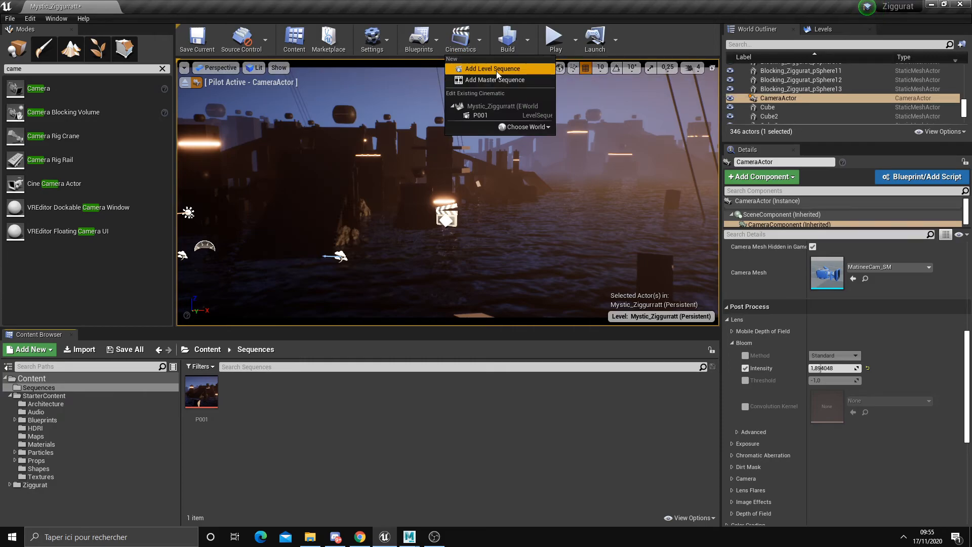
left_click(496, 71)
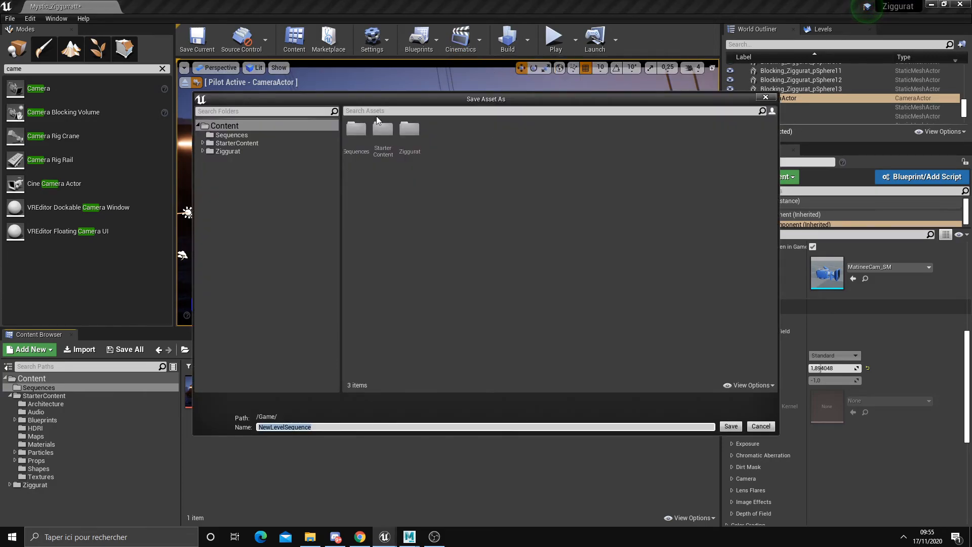
double_click(355, 131)
type("p002")
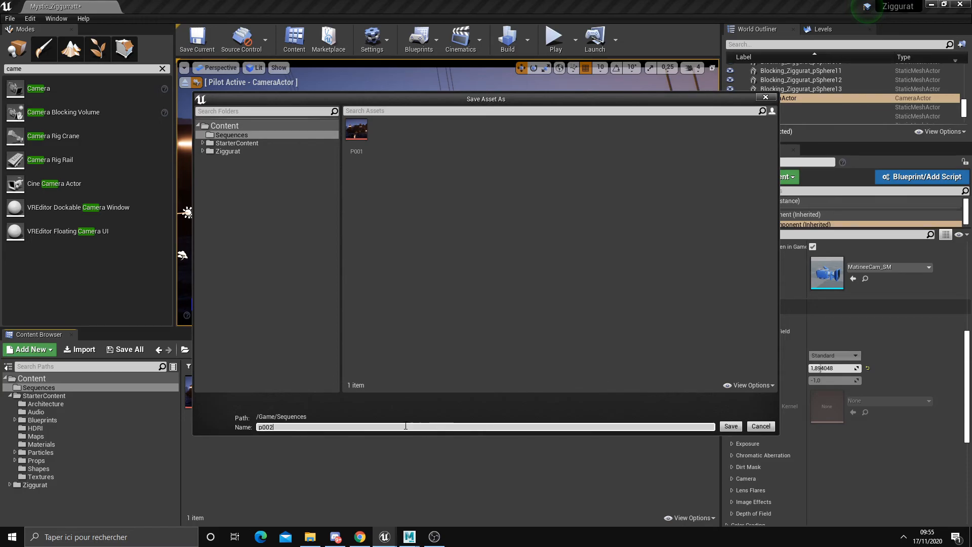
left_click(262, 427)
key("BackSpace")
type("P")
left_click(730, 426)
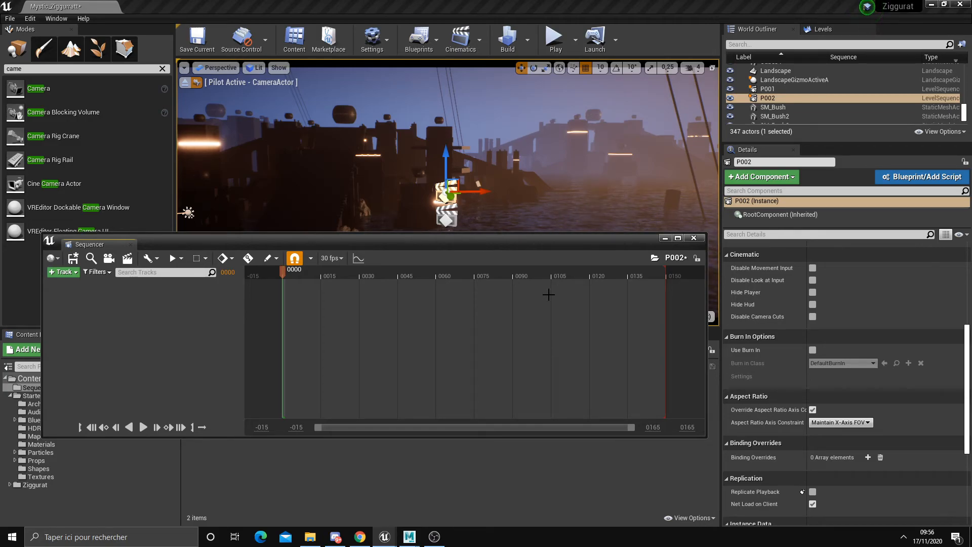
Search the World Outliner for "came" and add the CameraActor to the P002 sequence.
left_click_drag(221, 242, 434, 327)
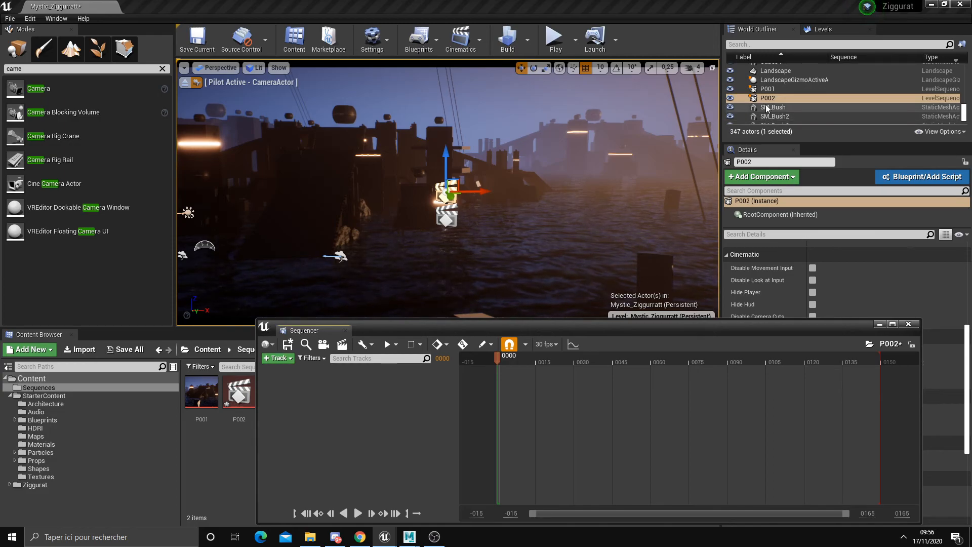
left_click(763, 45)
type("came")
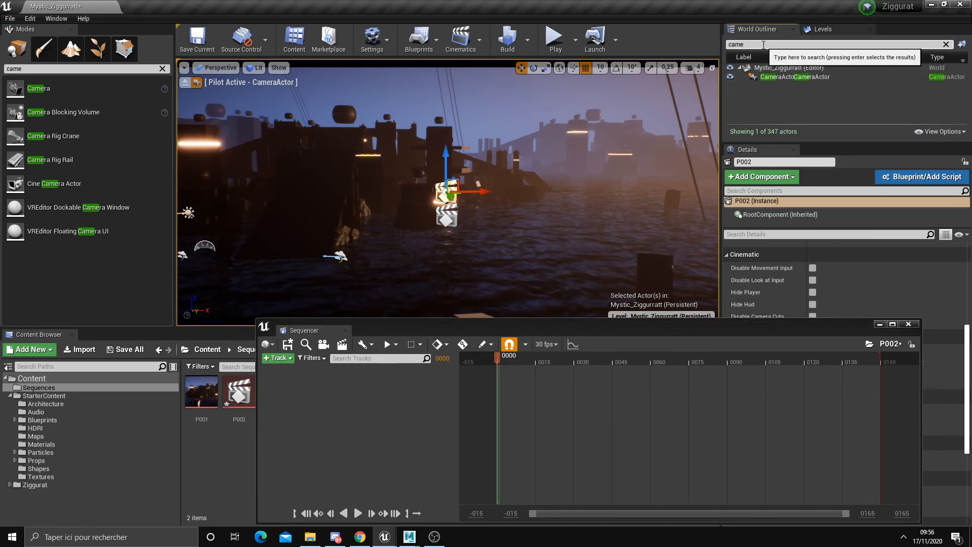
left_click_drag(785, 79, 319, 405)
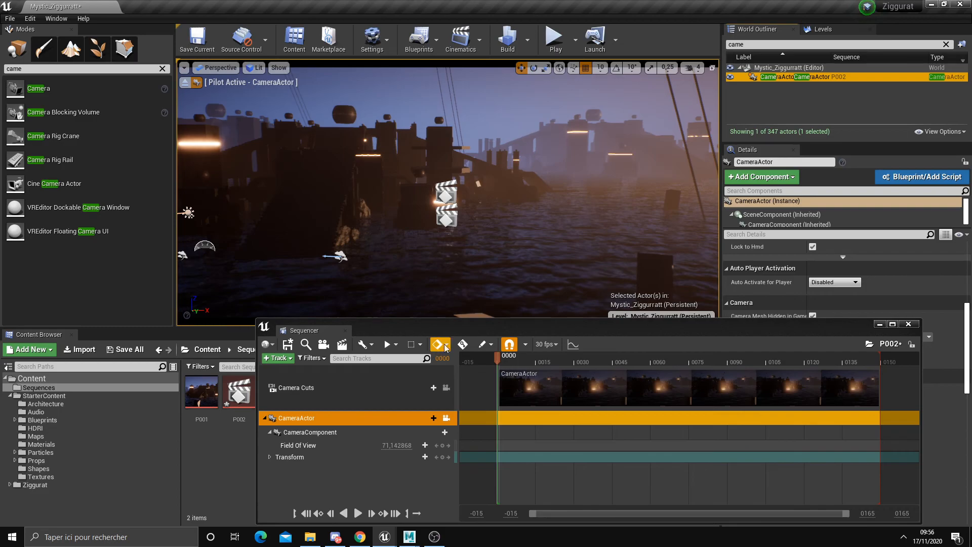
Reframe the piloted camera on the ziggurat's upper structure and key its Transform at frame 0.
right_click_drag(447, 202, 451, 154)
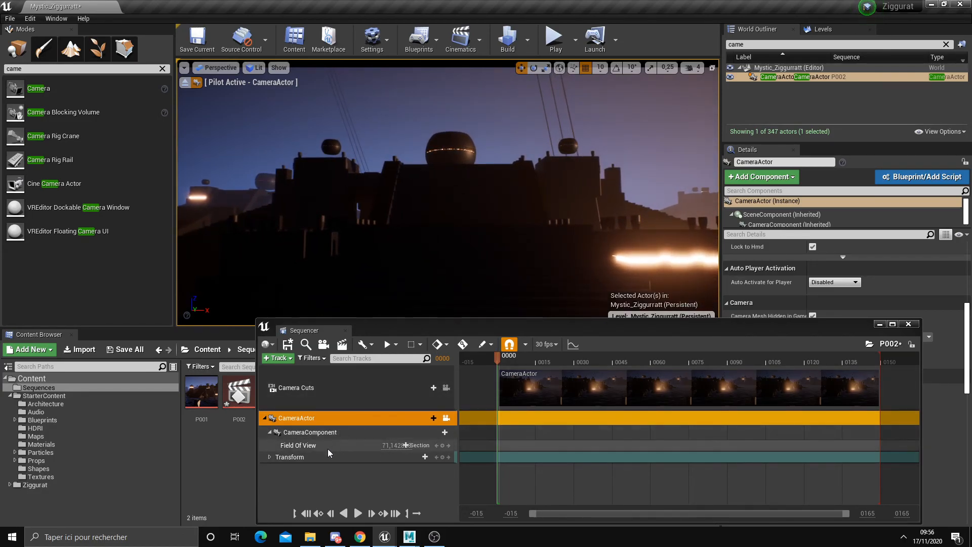
left_click(316, 456)
key("Return")
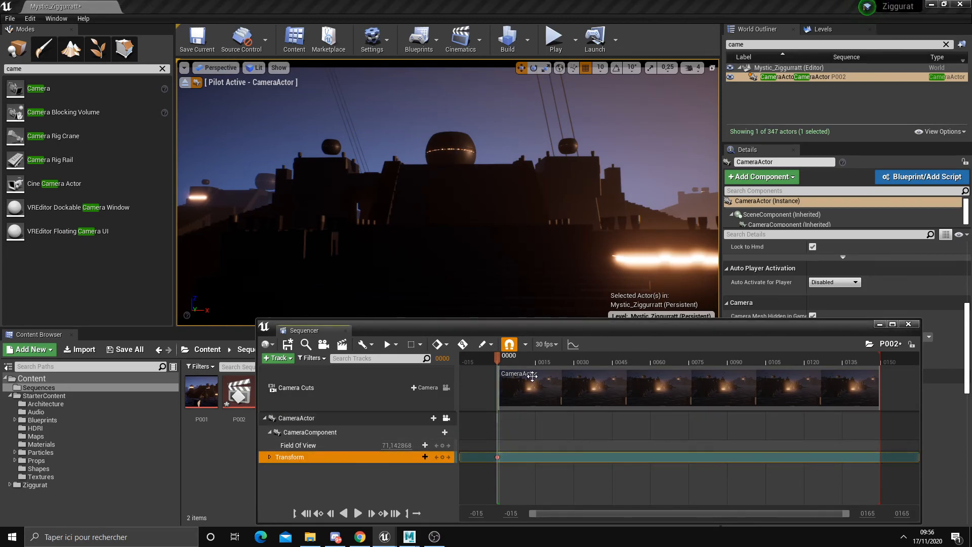
Set the P002 timeline's view range end to frame 250 and extend the playback end to about the same frame.
left_click_drag(498, 359, 797, 389)
left_click(867, 513)
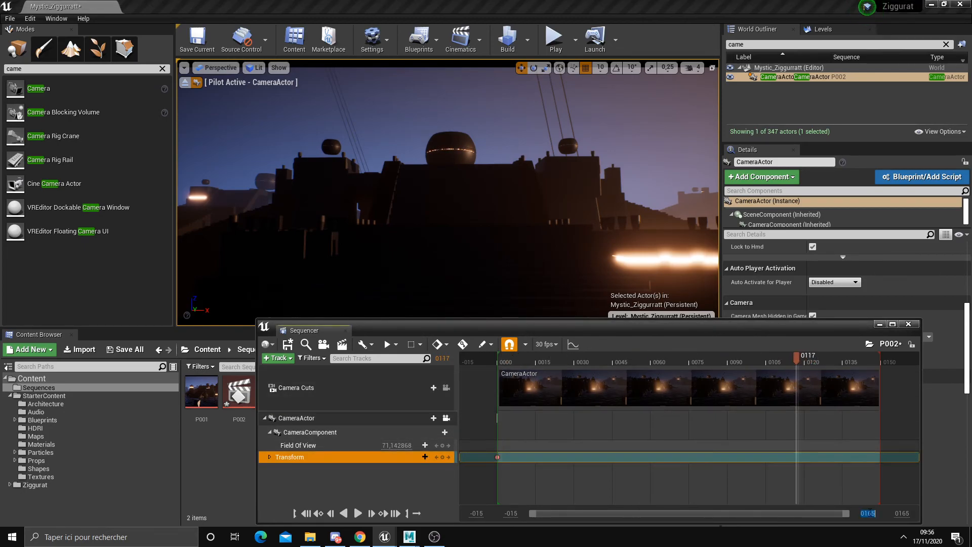
type("250")
key("Return")
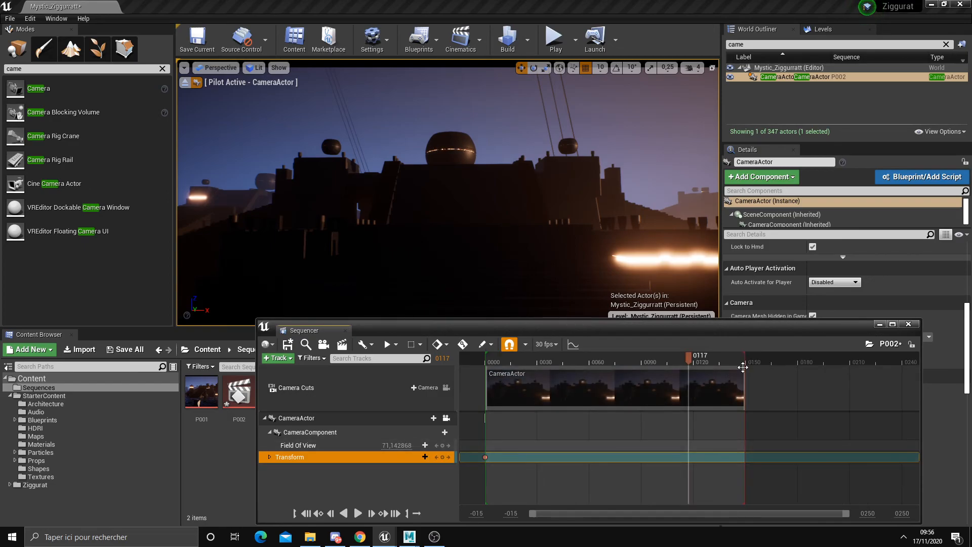
left_click_drag(745, 359, 915, 359)
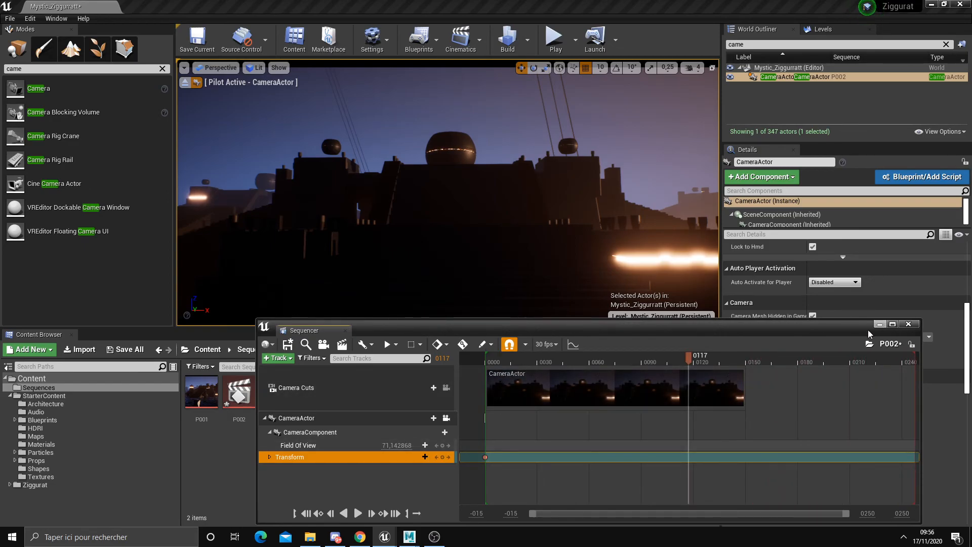
left_click_drag(873, 329, 830, 318)
Go to frame 250, move the camera closer to the ziggurat's central sphere and key its Transform.
left_click(871, 346)
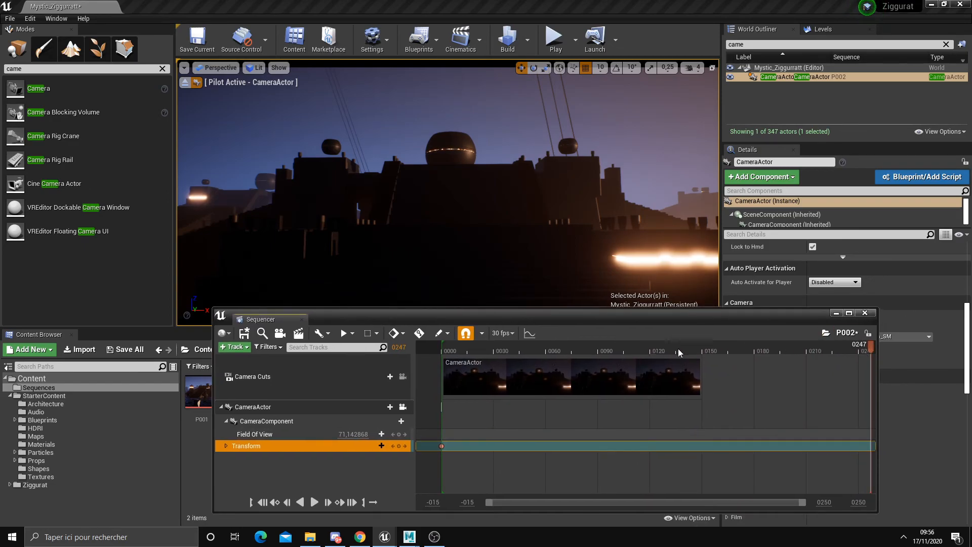
left_click_drag(873, 347, 876, 348)
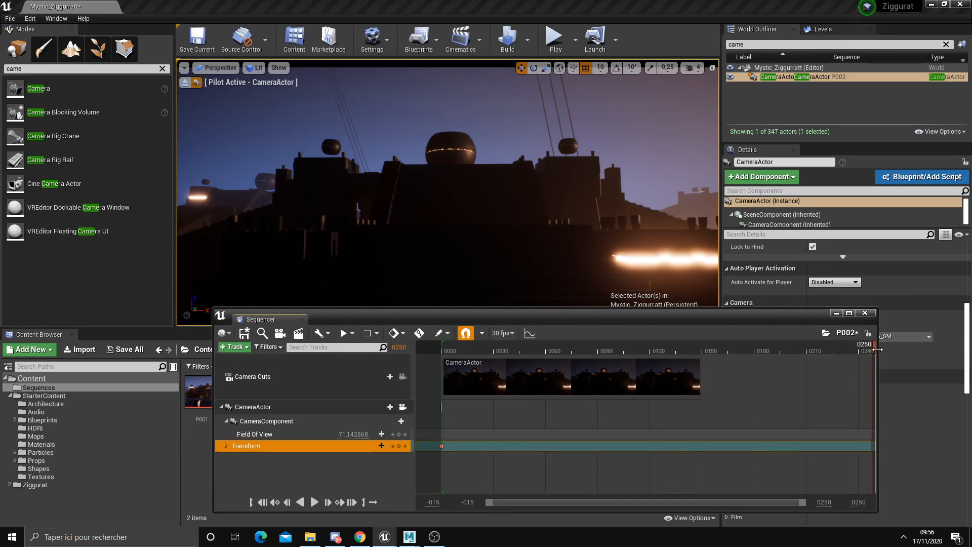
right_click_drag(532, 254, 528, 188)
key("w")
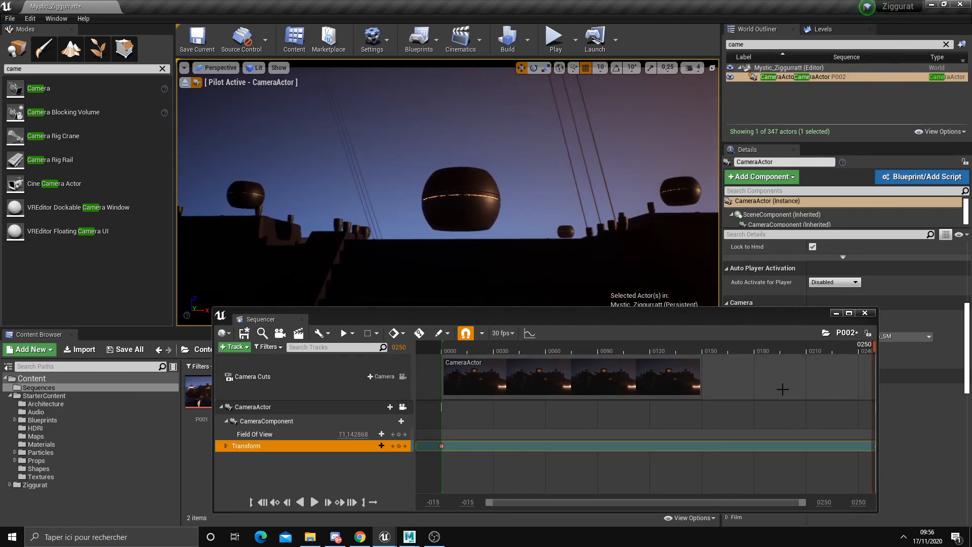
Scrub the P002 camera move back to the start, save the sequence and close Sequencer.
left_click_drag(874, 348, 433, 365)
left_click(242, 337)
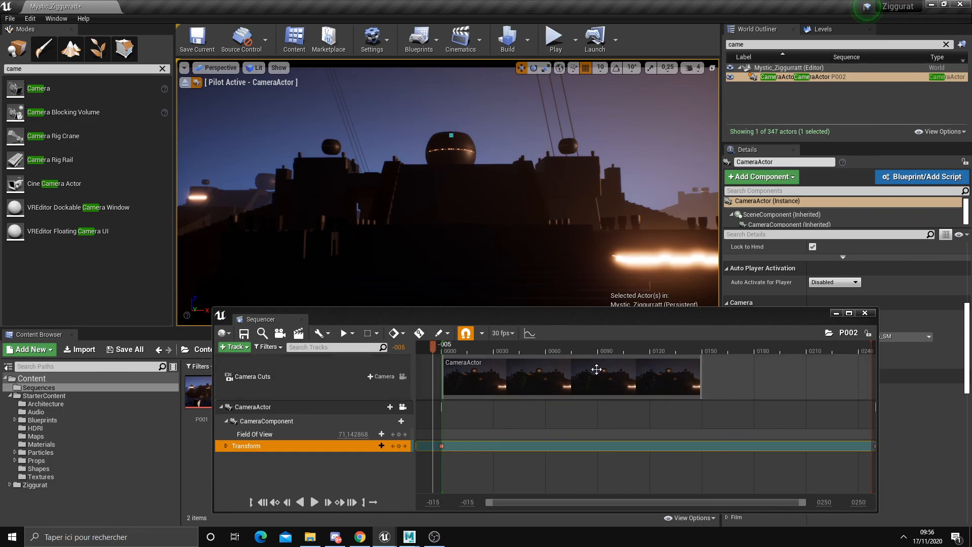
left_click(865, 312)
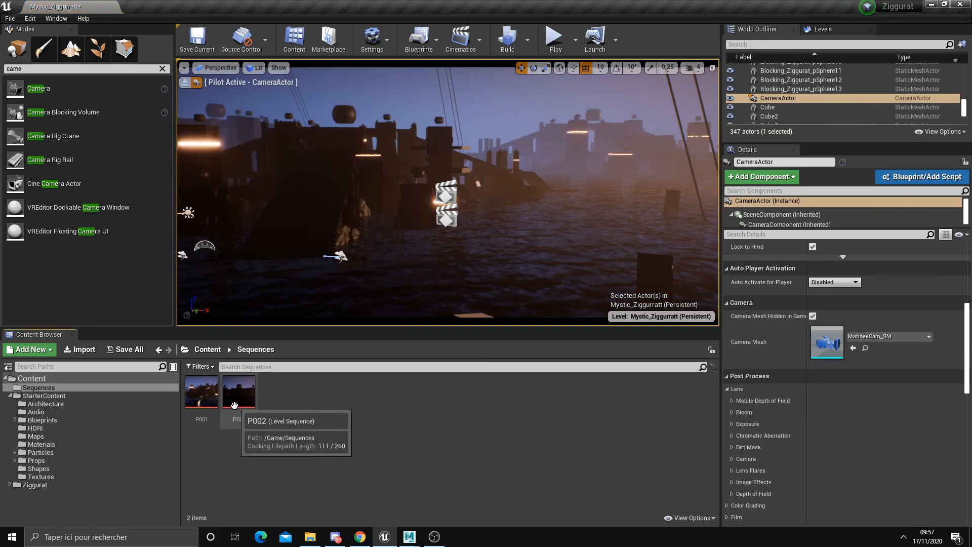
Turn the piloted camera away, reopen the P001 sequence to check its shot, and close Sequencer.
right_click_drag(324, 263, 269, 260)
double_click(202, 392)
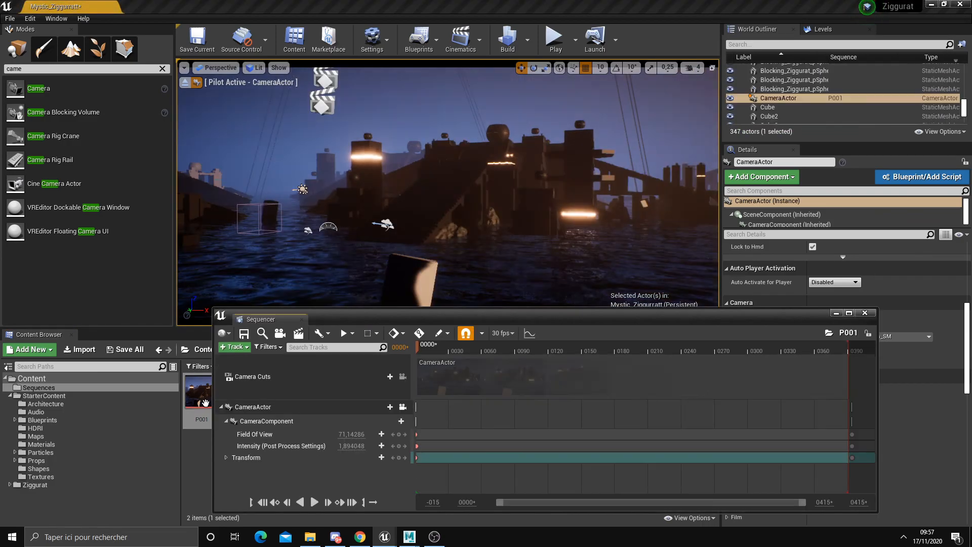
left_click_drag(303, 321, 341, 308)
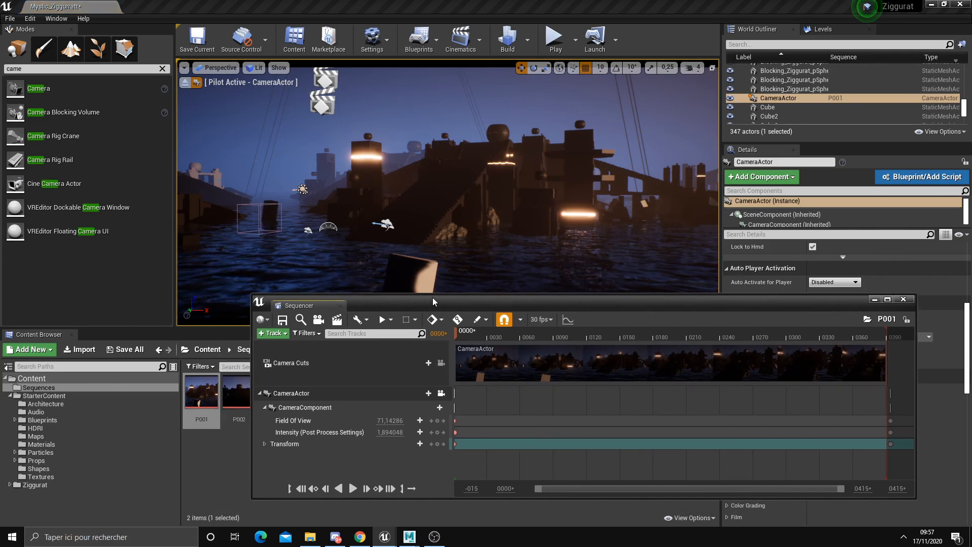
left_click(340, 305)
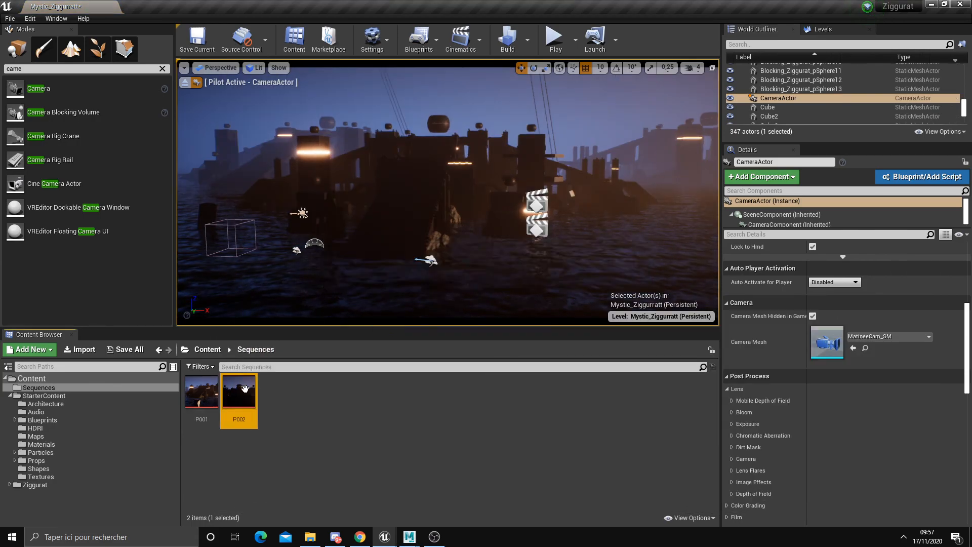
Reopen the P002 sequence, scrub the camera move to frame 60, close Sequencer and clear the asset selection.
double_click(245, 389)
left_click_drag(478, 335, 584, 369)
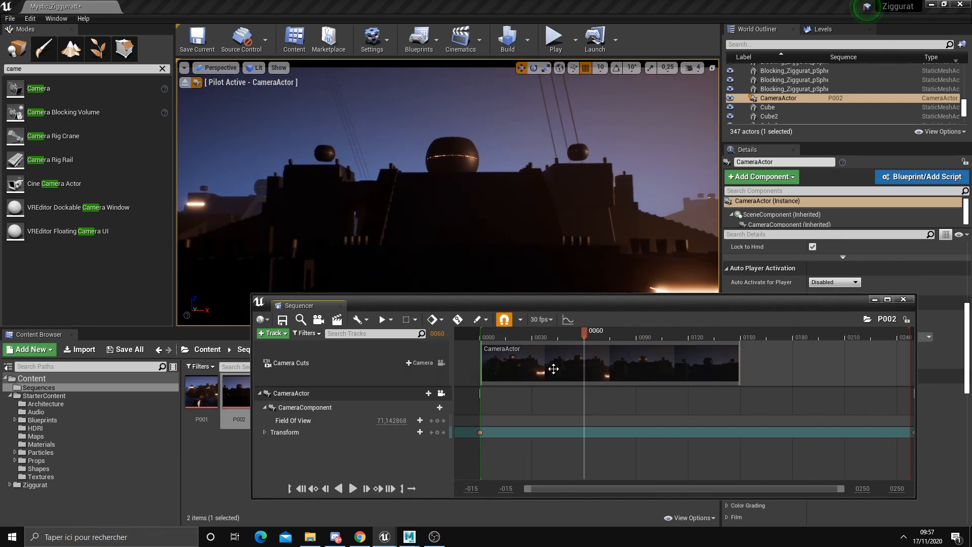
left_click(341, 307)
left_click(376, 415)
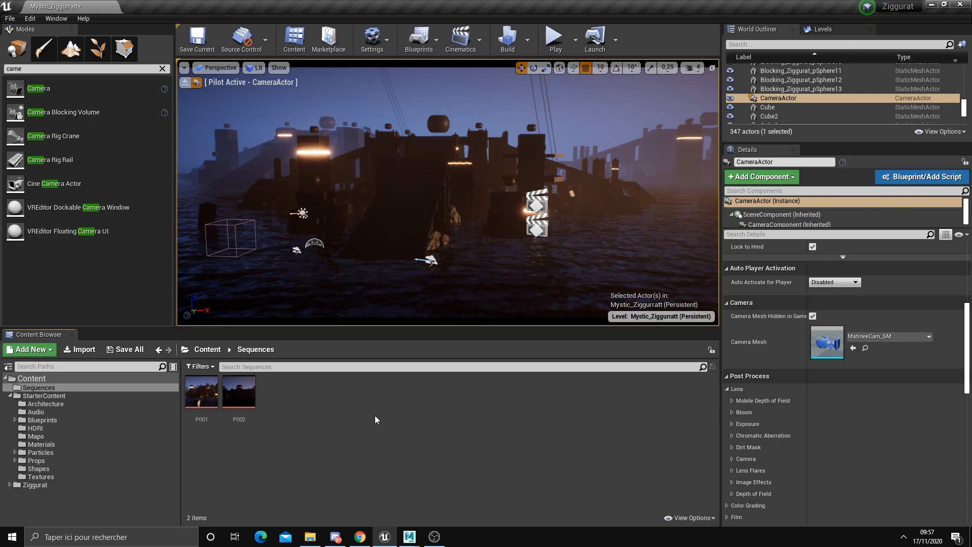